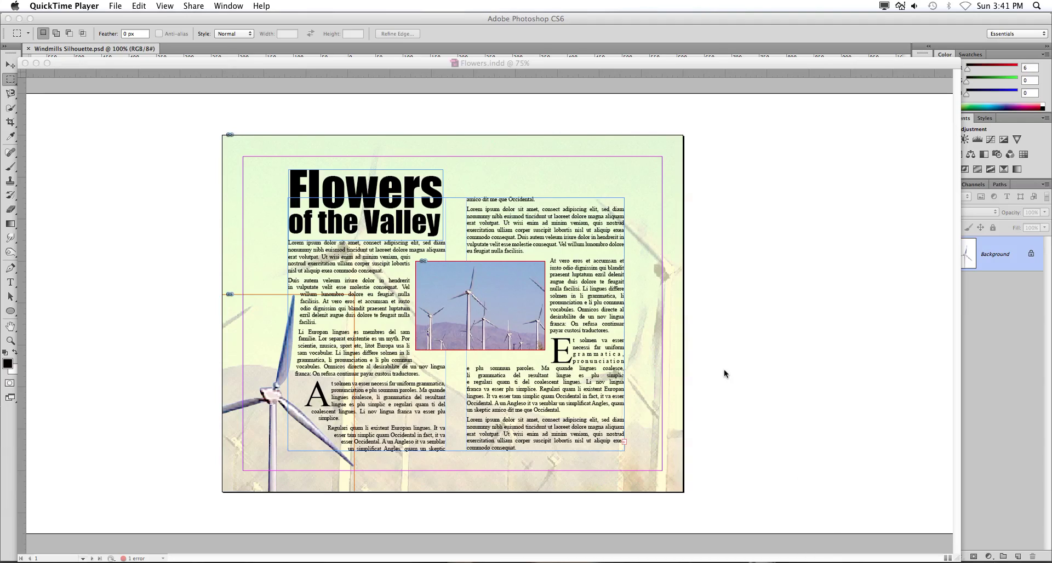
Switch to InDesign and open ID 4-6.indd from the Chapter 4 data files, accepting the substitute for the missing font.
left_click(409, 70)
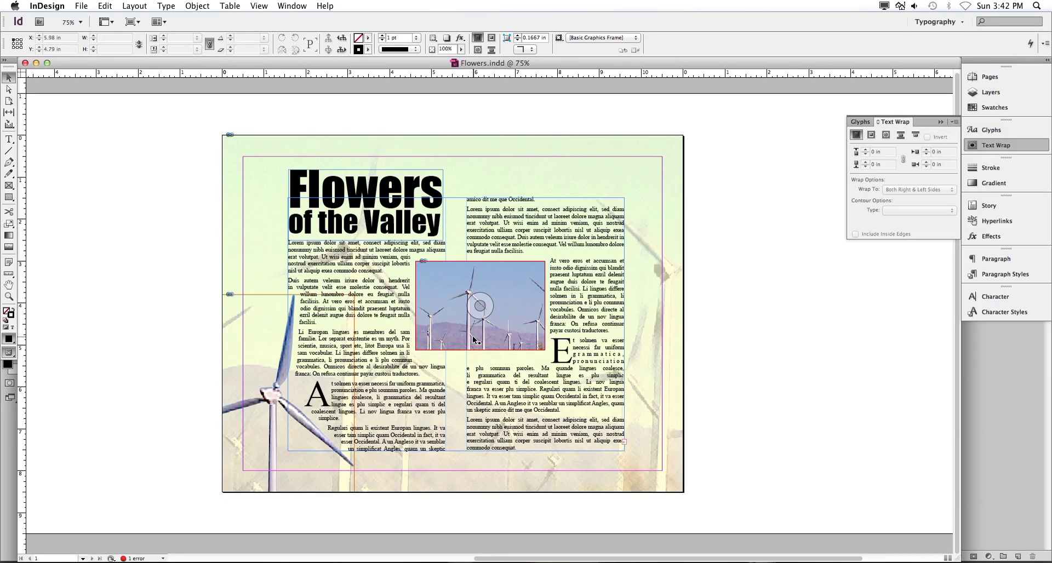
key("super+o")
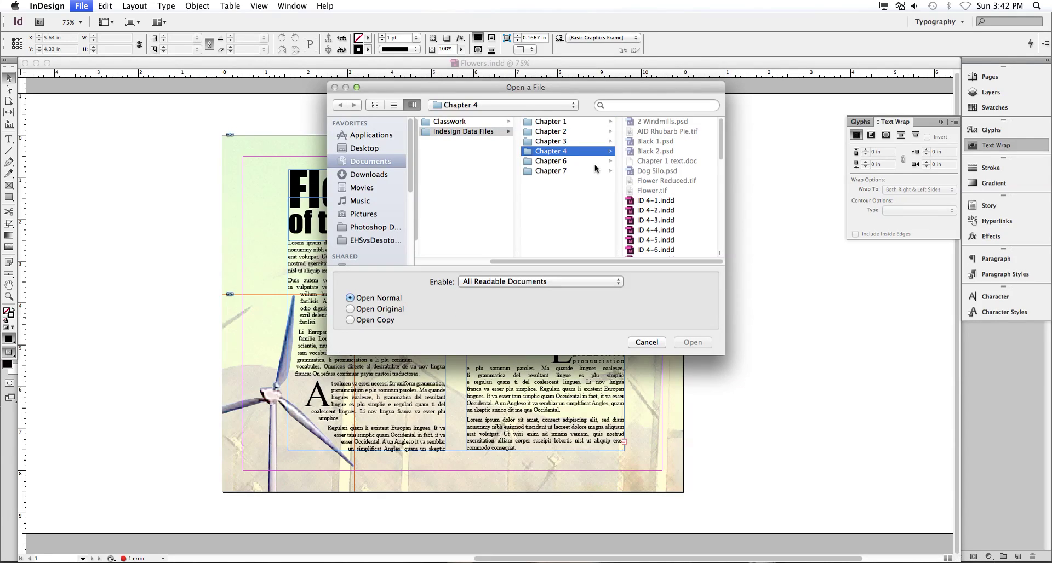
left_click(661, 249)
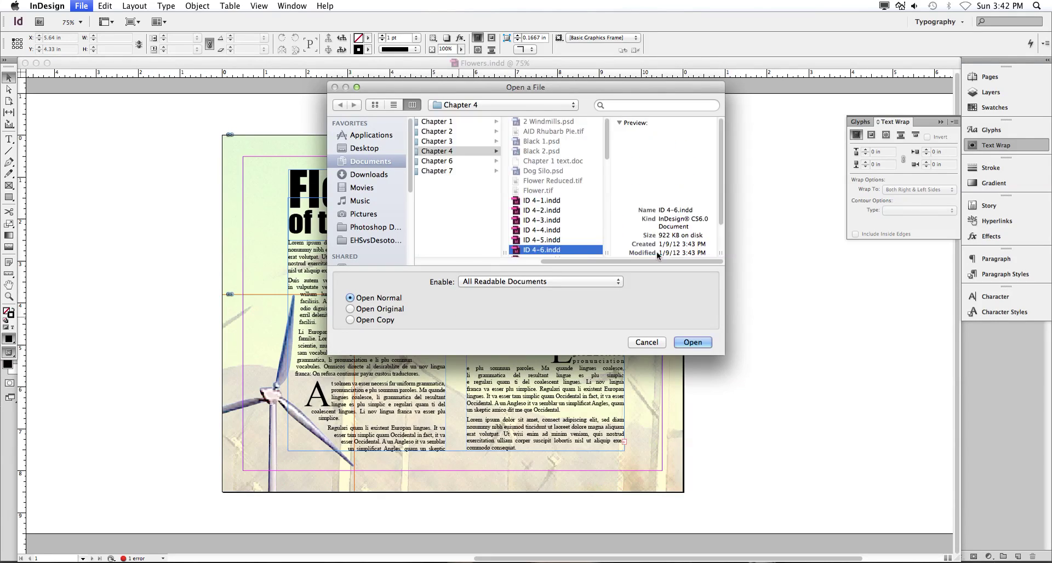
left_click(692, 342)
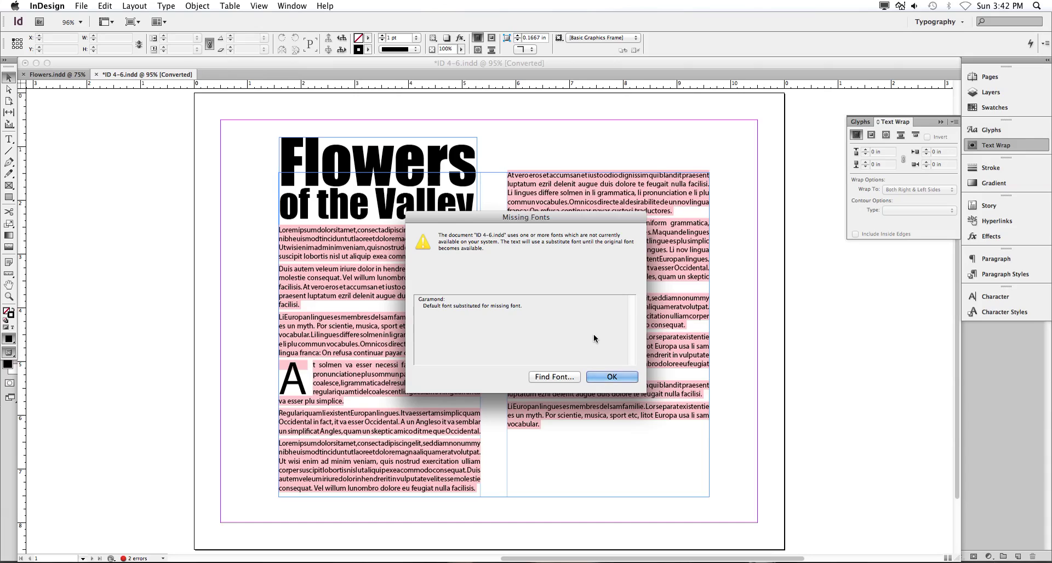
left_click(611, 386)
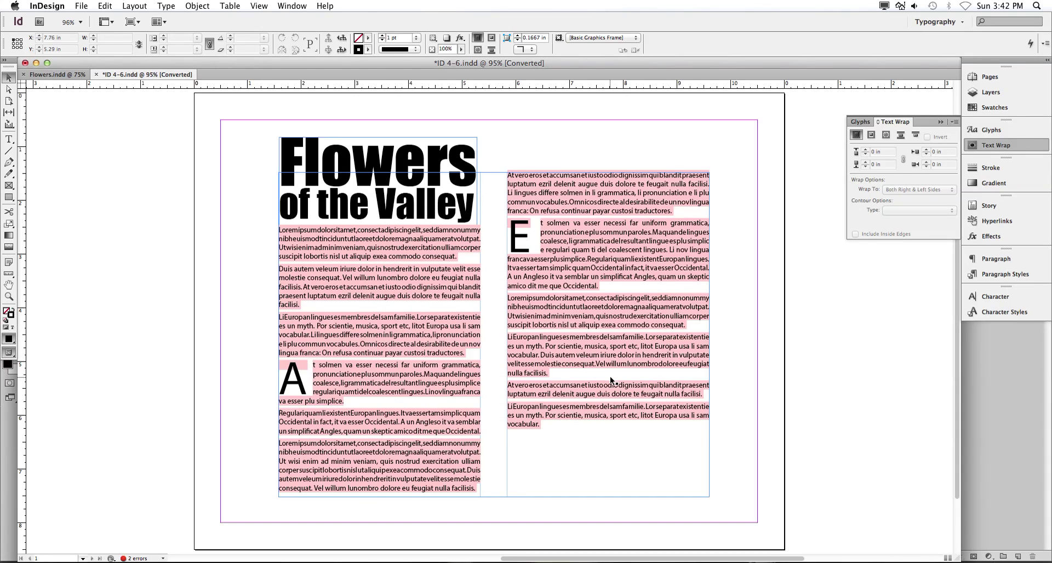
Save the document as Flowers in the classwork folder inside Indesign VIDEO.
key("super+shift+s")
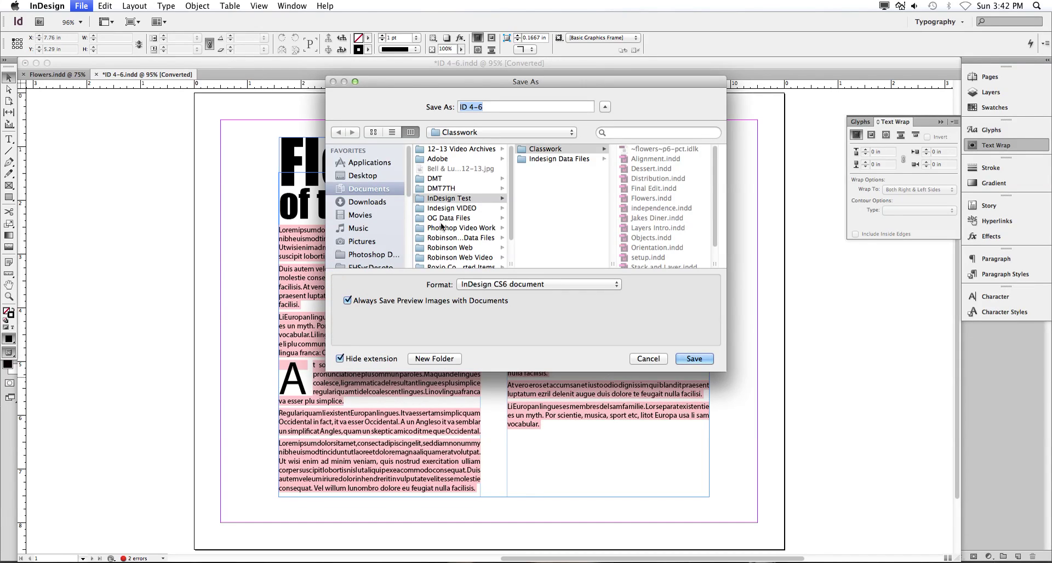
left_click(482, 208)
left_click(568, 145)
key("Tab")
type("Flowers")
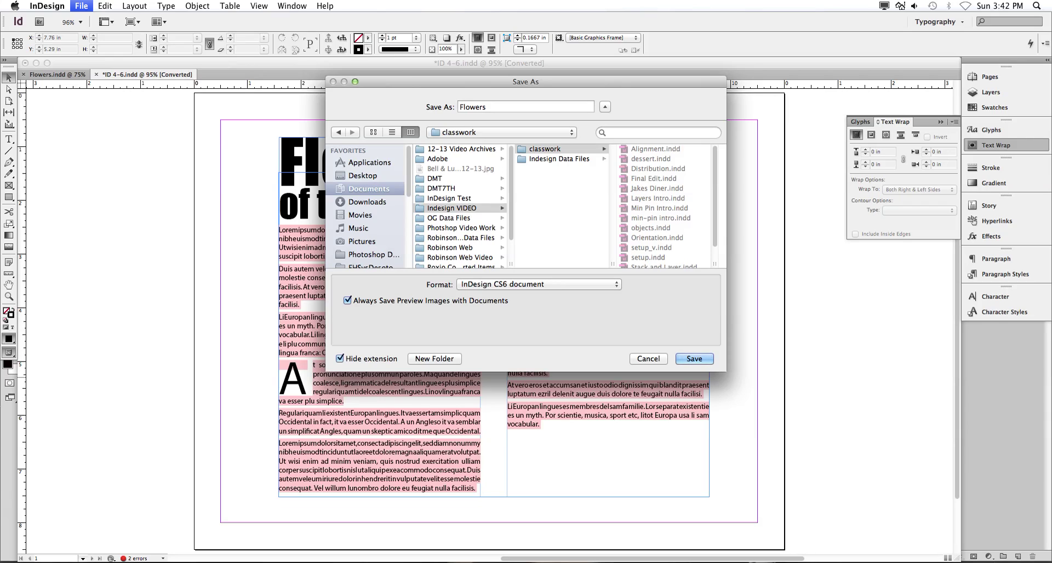
key("Return")
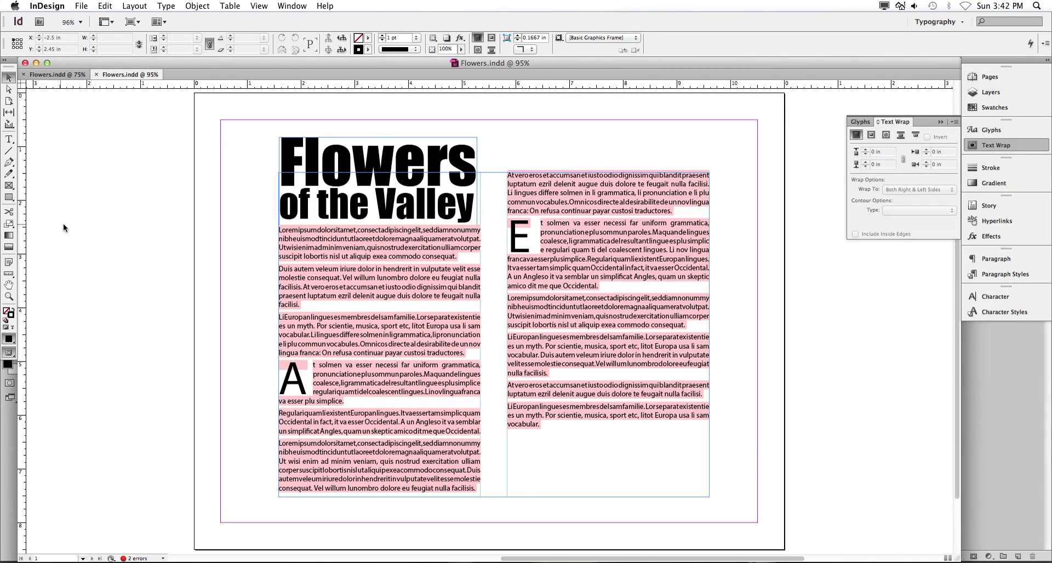
With the Typography workspace in use, set all of the two-column body text to Times New Roman Regular.
left_click(9, 142)
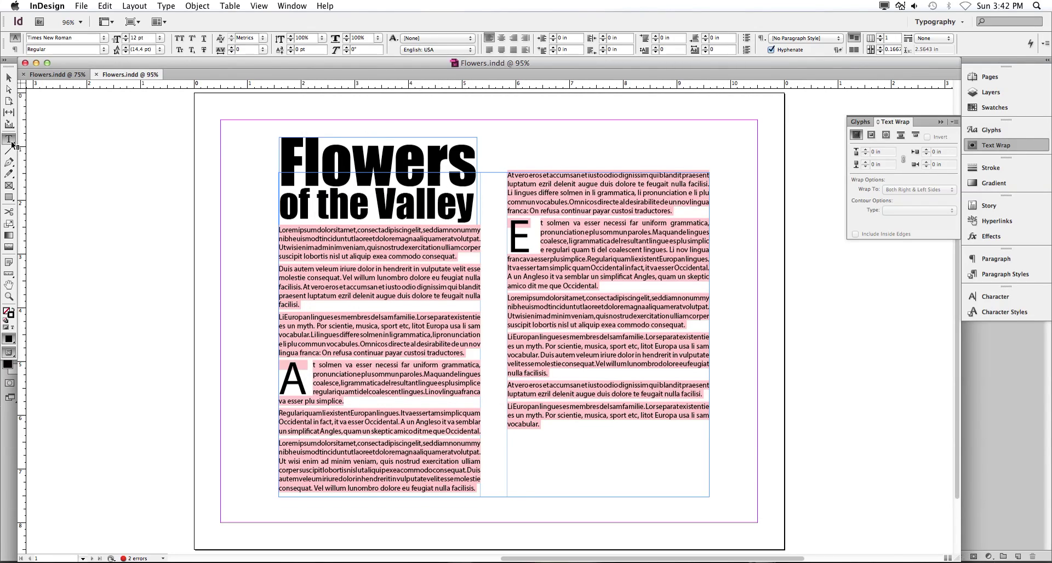
left_click(398, 290)
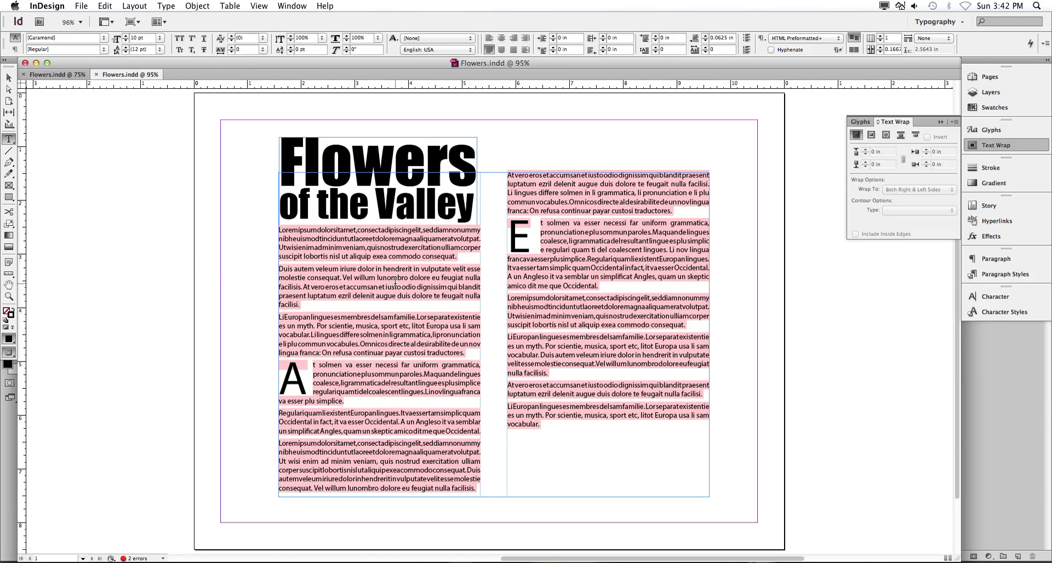
key("super+a")
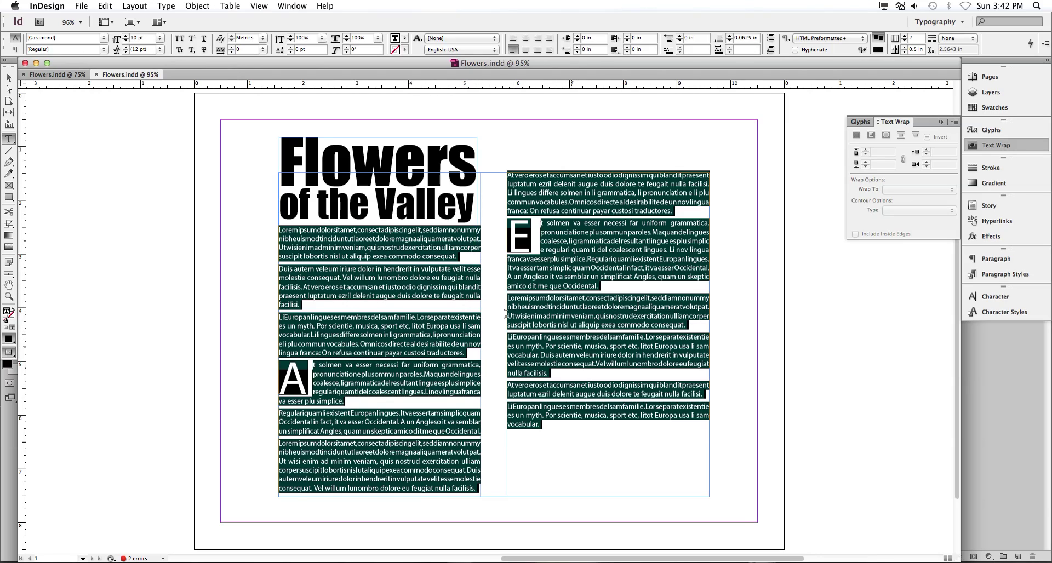
left_click(299, 6)
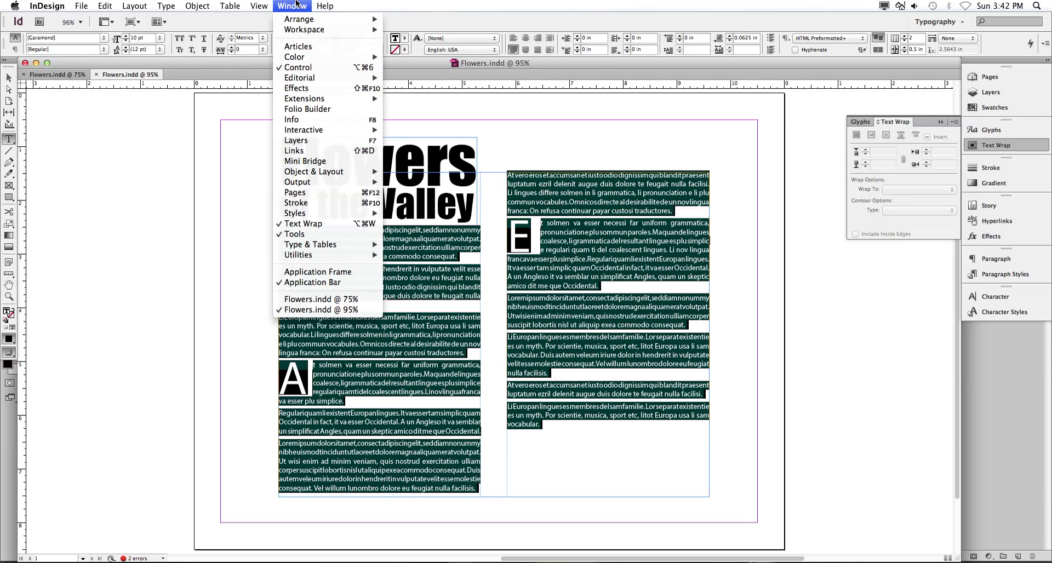
mouse_move(324, 30)
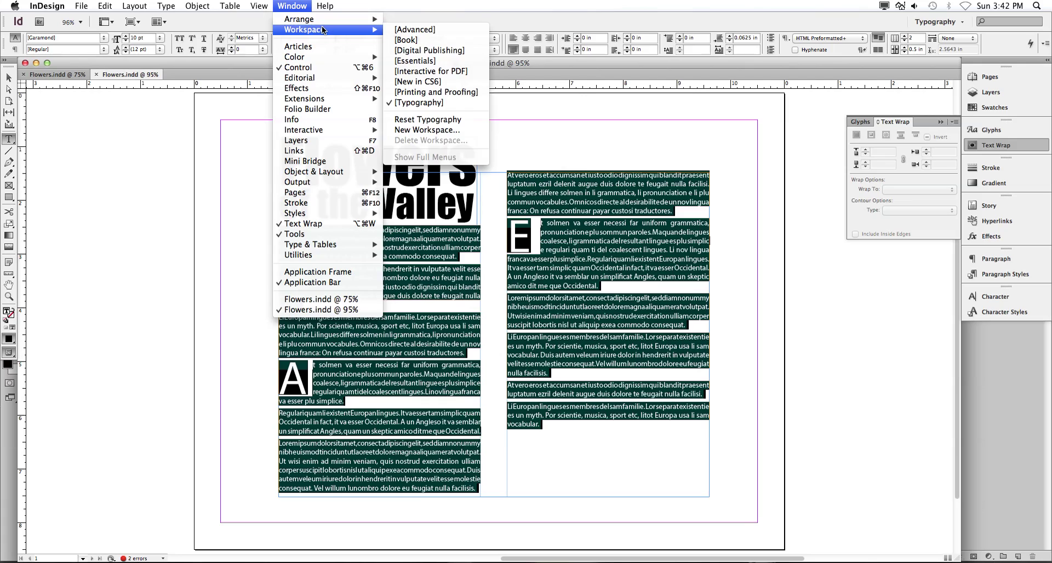
left_click(438, 104)
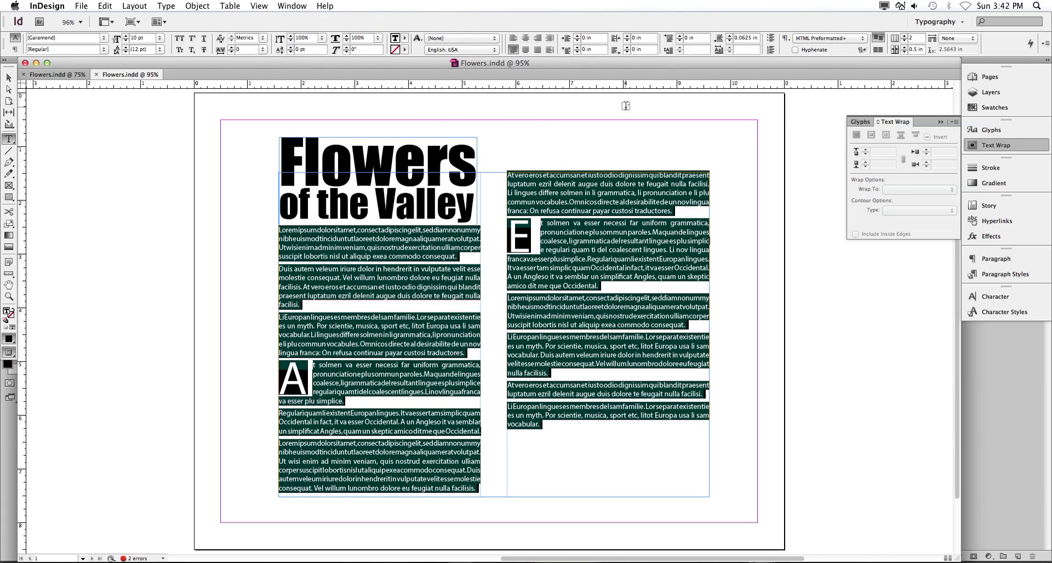
left_click(987, 298)
left_click(953, 303)
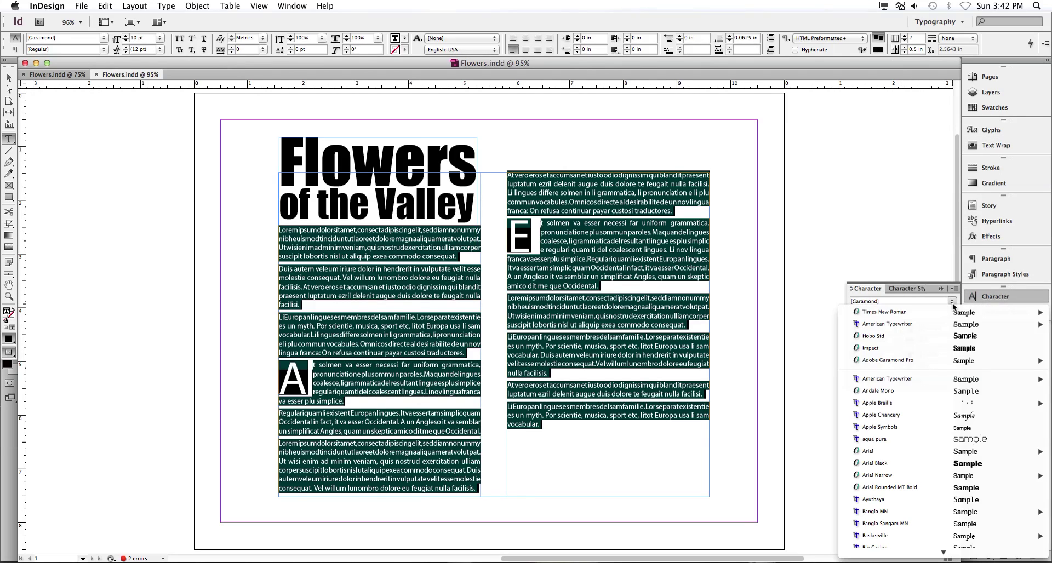
mouse_move(888, 312)
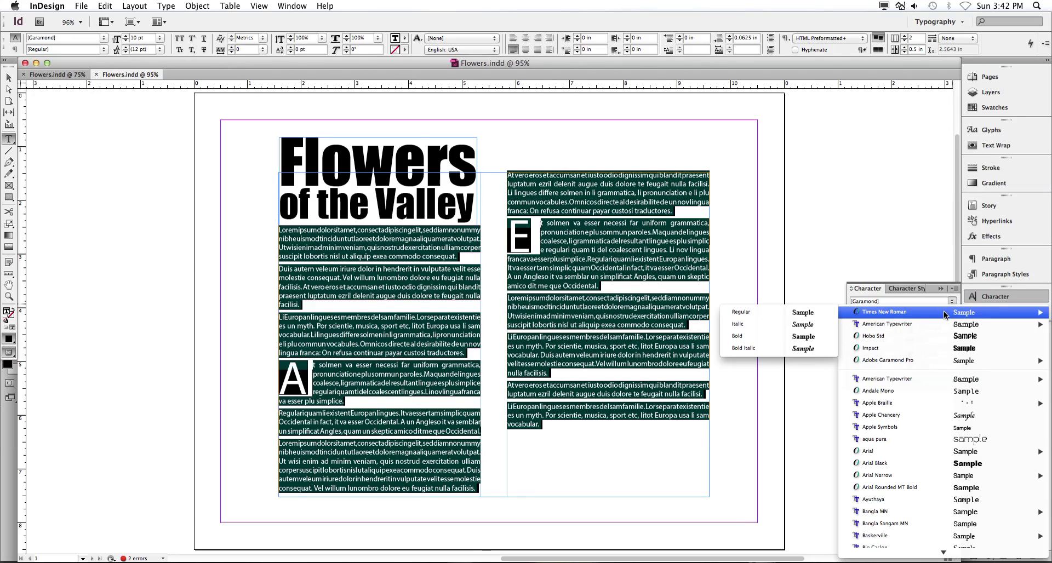
left_click(777, 314)
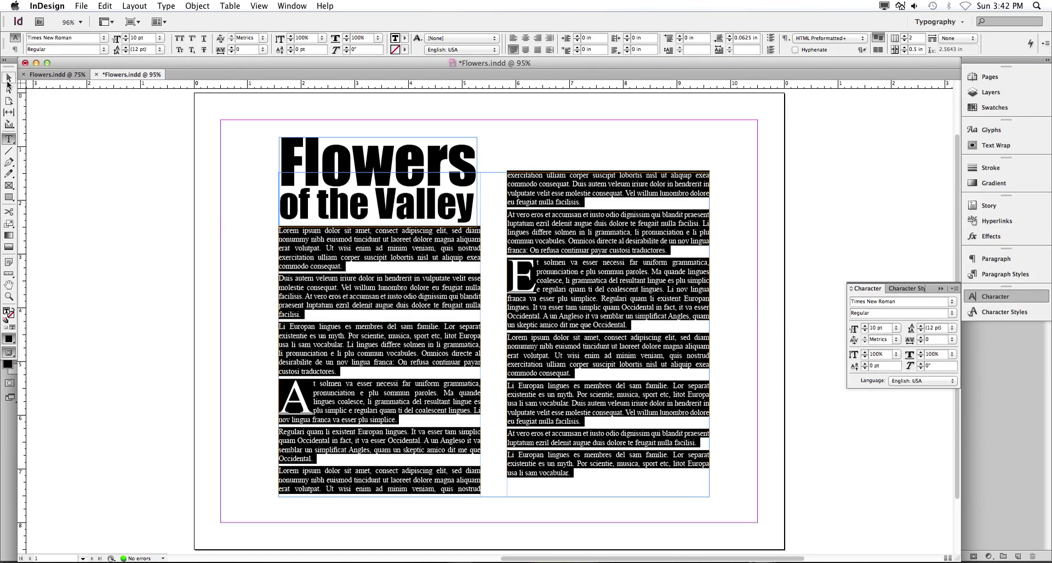
Switch to the Selection tool and lock the Text layer.
left_click(8, 79)
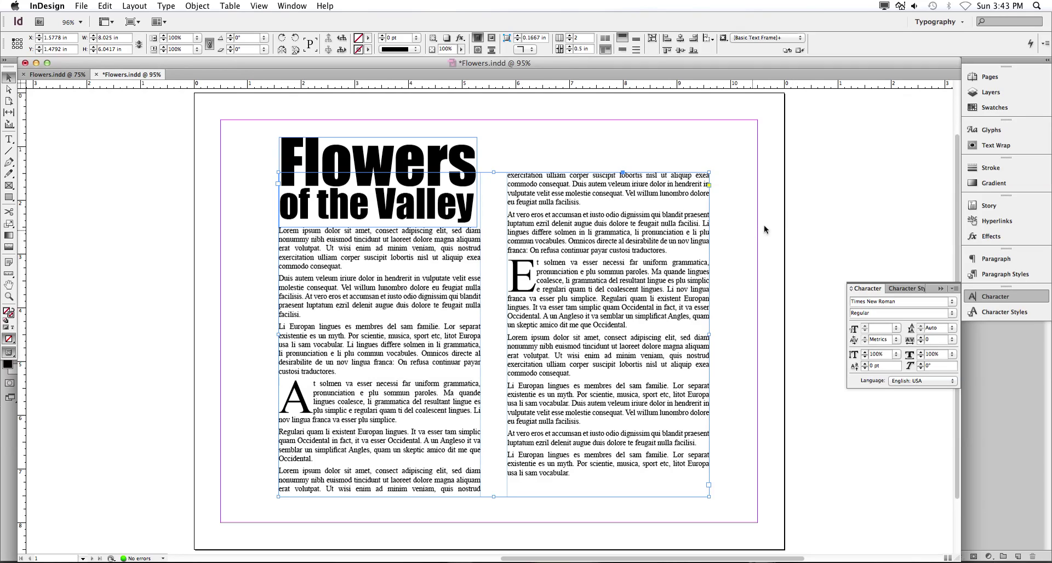
left_click(991, 92)
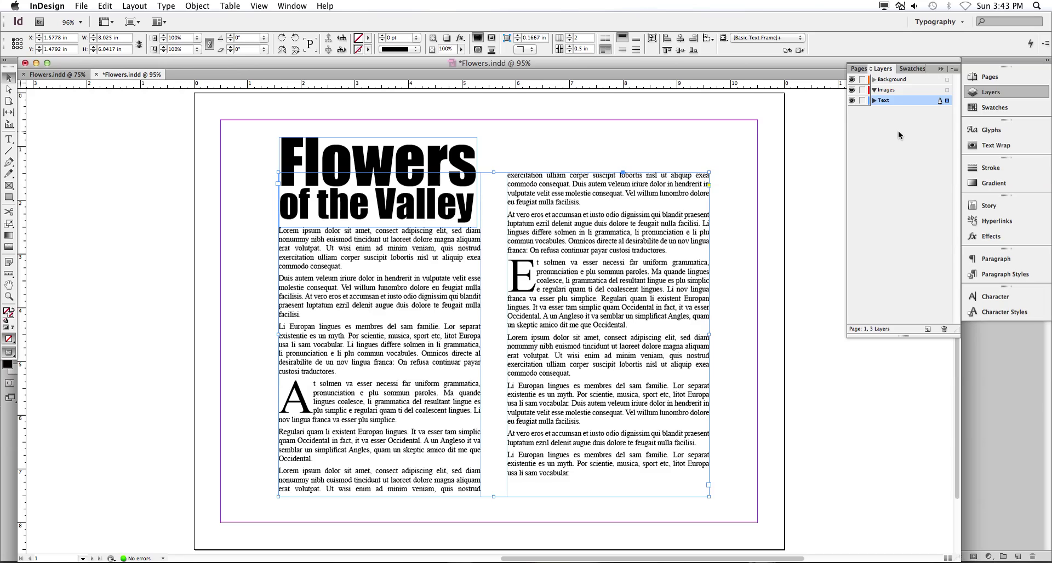
left_click(863, 102)
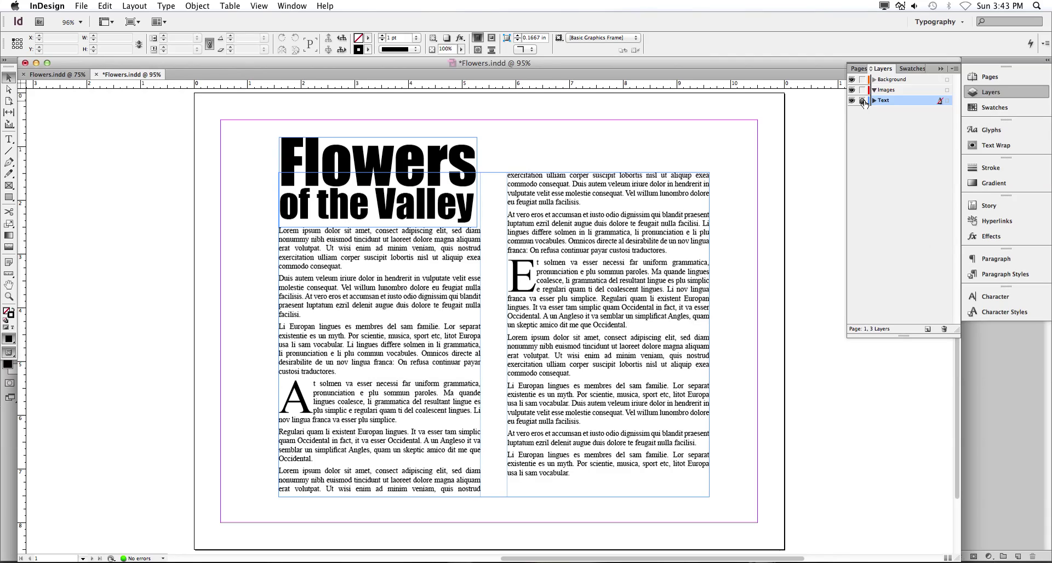
Draw a rectangular graphics frame about 4.375 by 2.94 in on the Background layer, over the middle of the page.
left_click(895, 82)
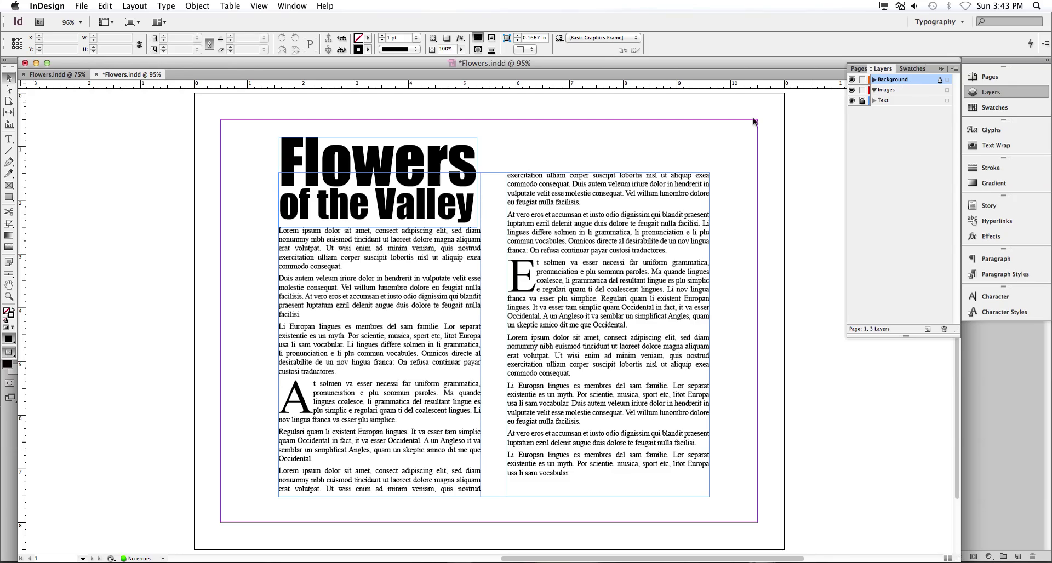
left_click(10, 187)
left_click_drag(370, 271, 603, 428)
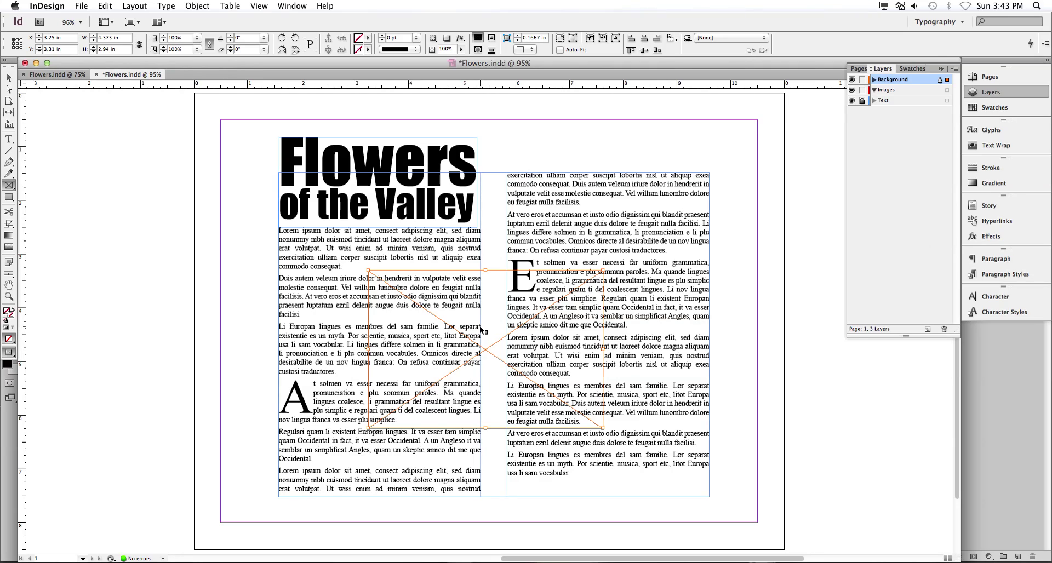
Place Windmills Ghost.psd from the Chapter 4 folder into the selected frame.
left_click(81, 6)
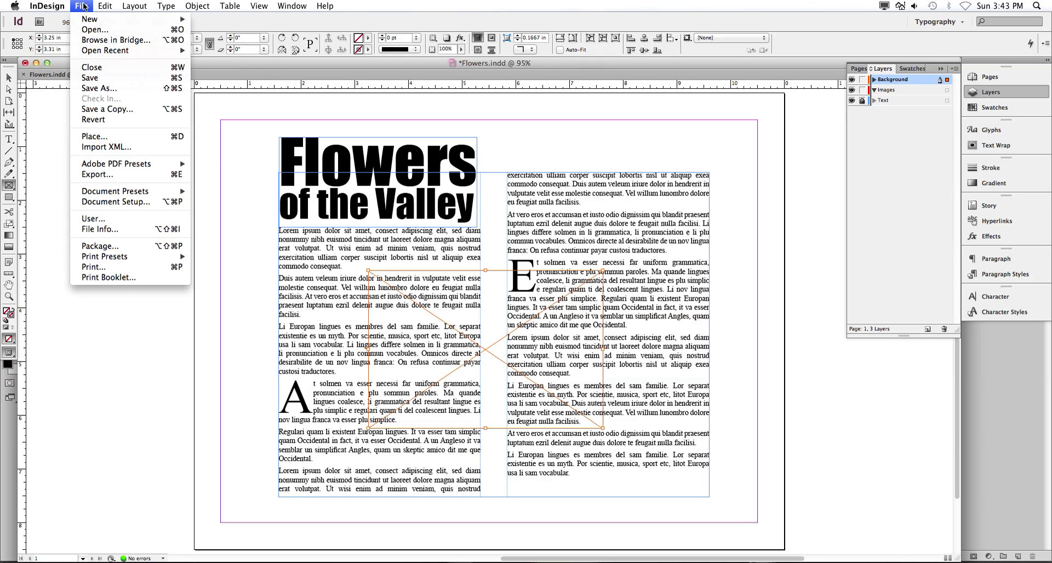
left_click(156, 135)
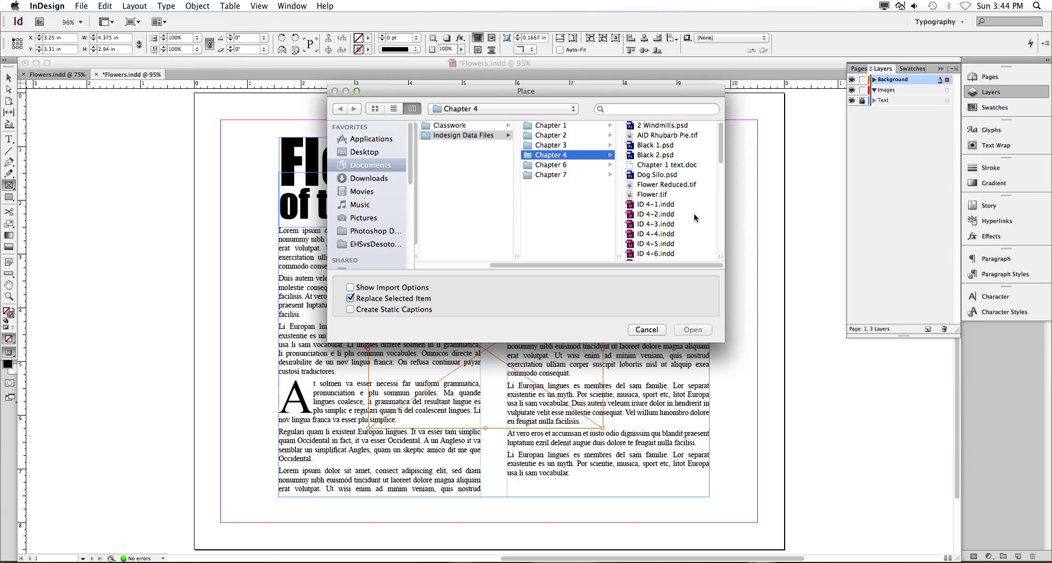
scroll(696, 208, "down", 10)
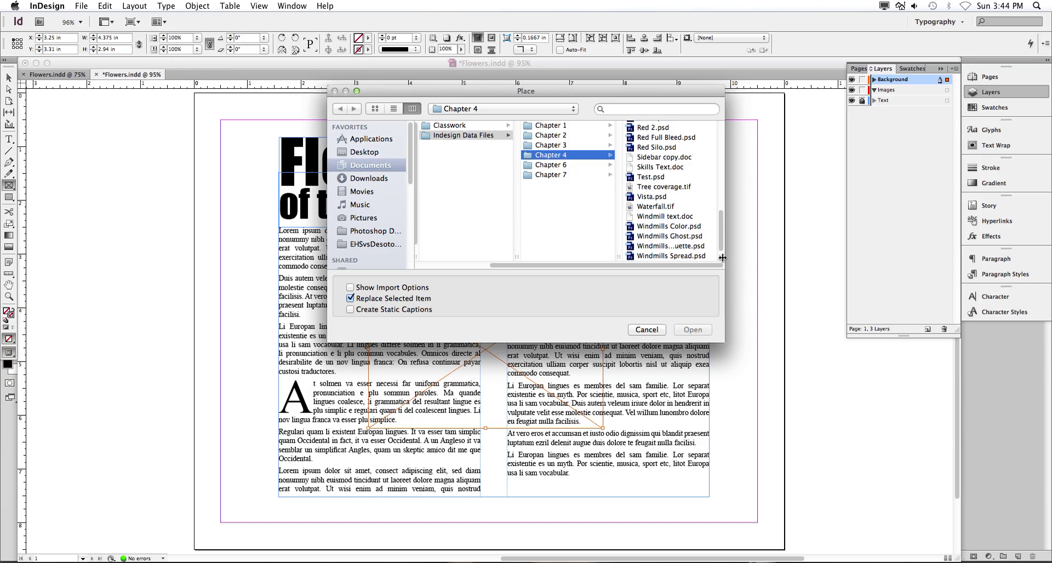
left_click_drag(724, 257, 763, 257)
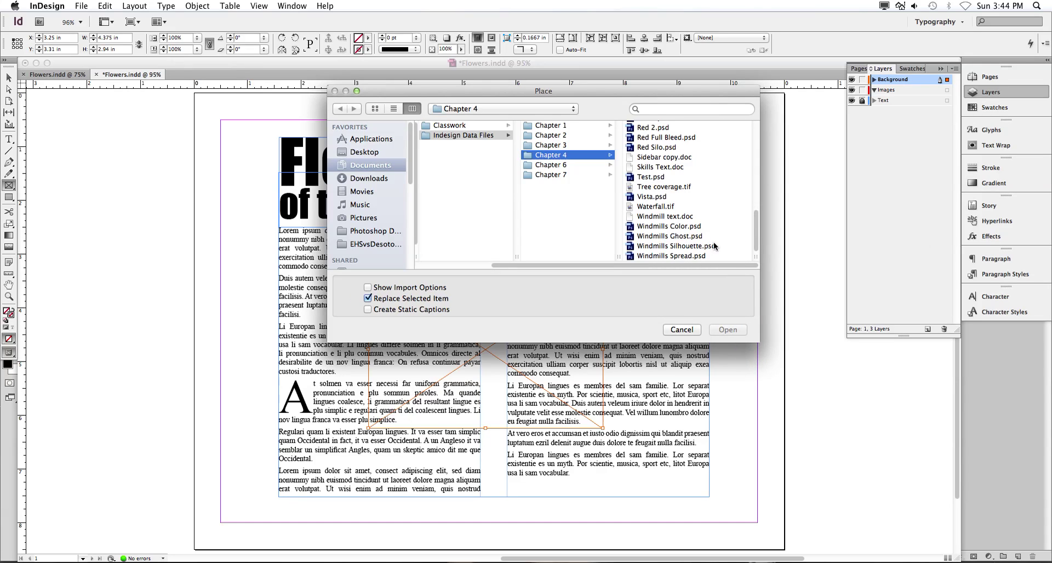
left_click(686, 240)
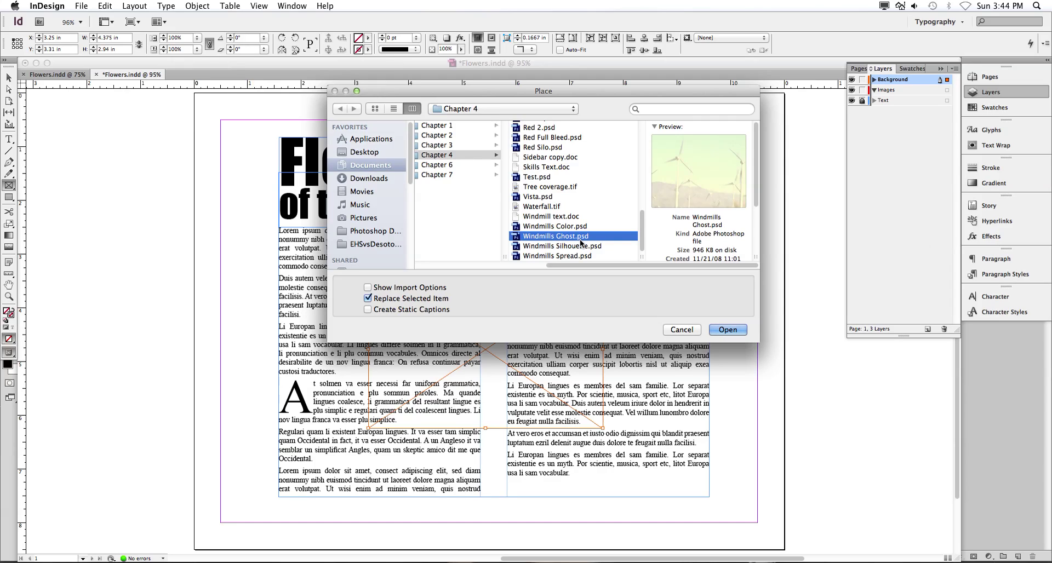
left_click(728, 329)
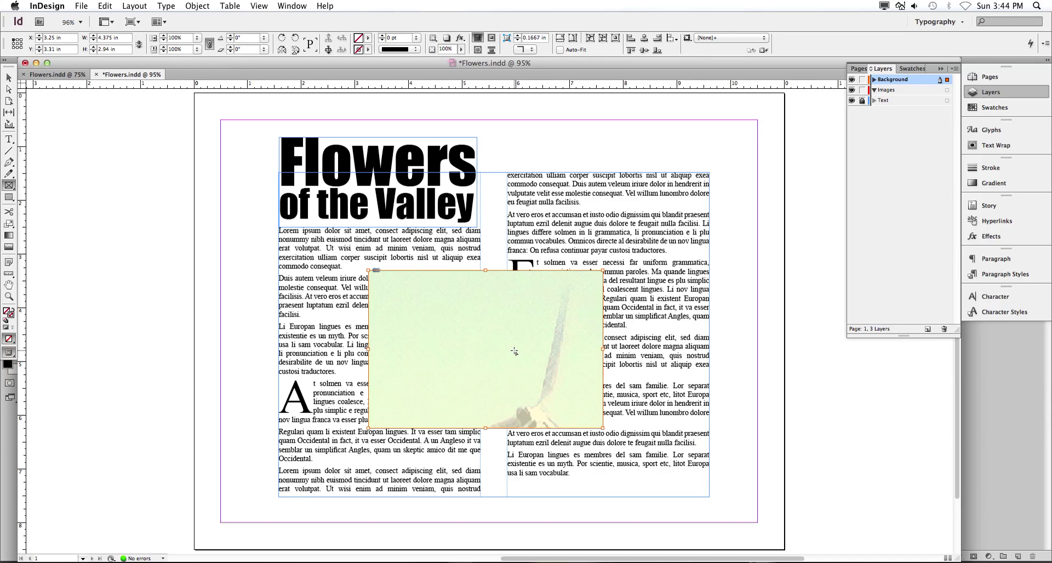
Deselect the placed image frame and hide the Background layer.
left_click(8, 78)
left_click(175, 273)
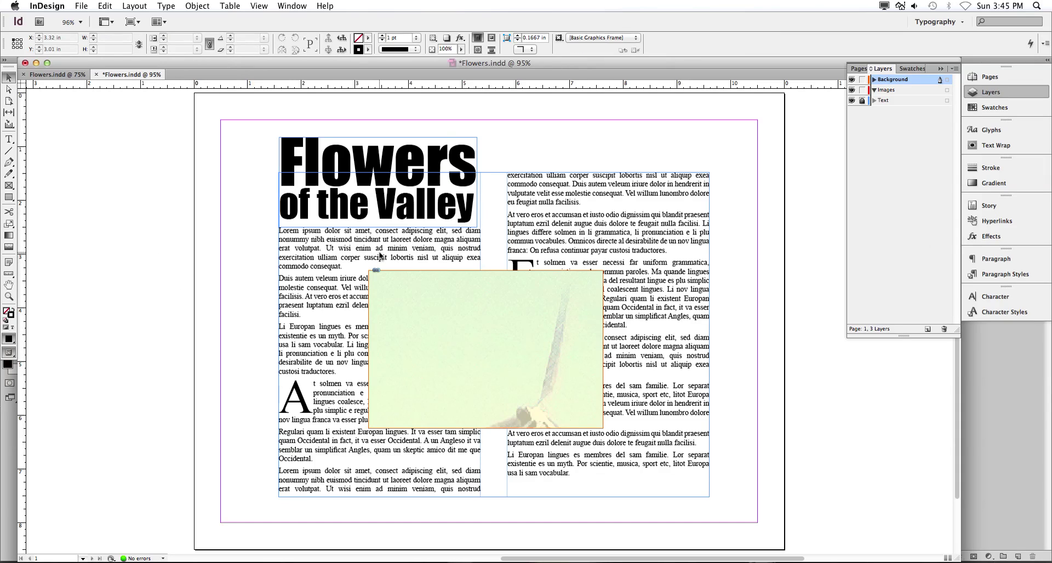
left_click(851, 80)
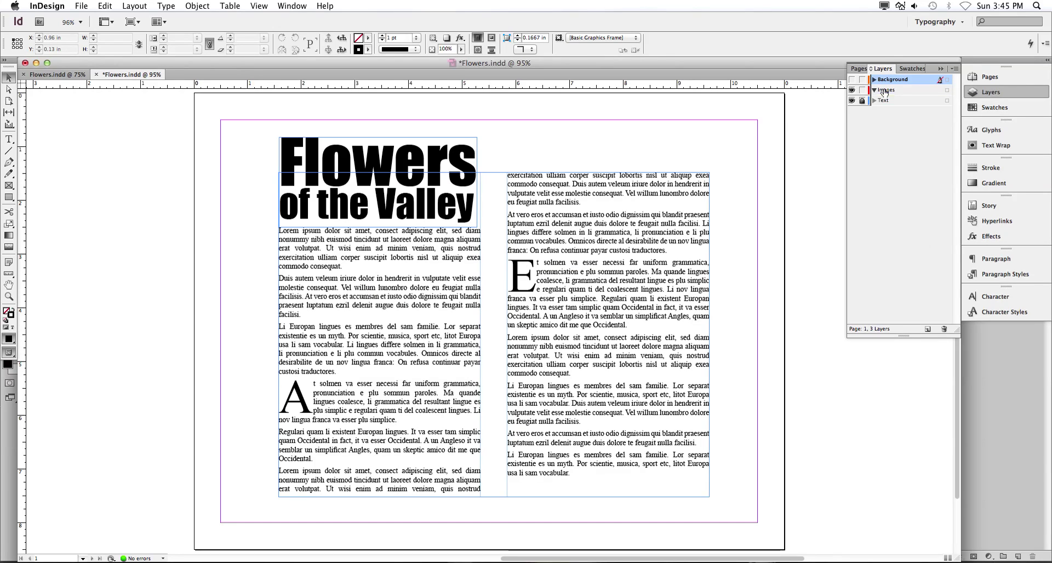
Place Windmills Color.psd from the Chapter 4 folder on the Images layer, starting over the headline's upper left at about X 1.75 in, Y 1.25 in.
left_click(906, 91)
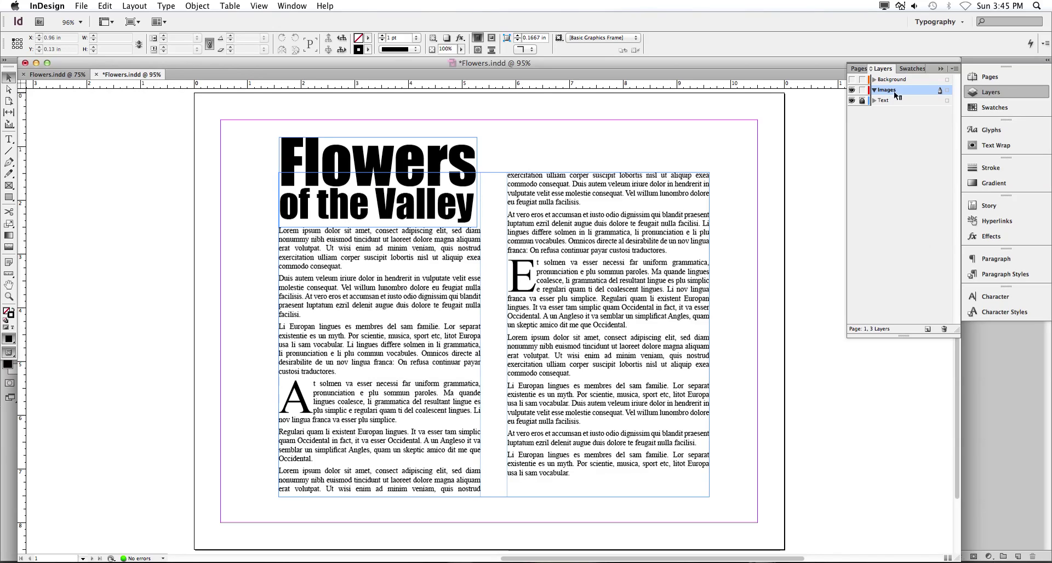
left_click(81, 5)
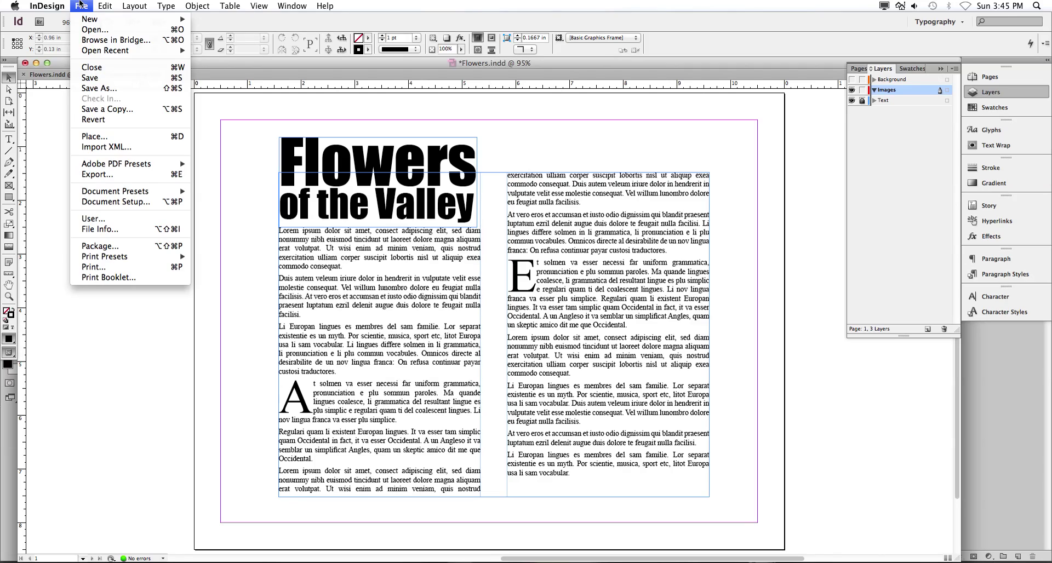
left_click(144, 136)
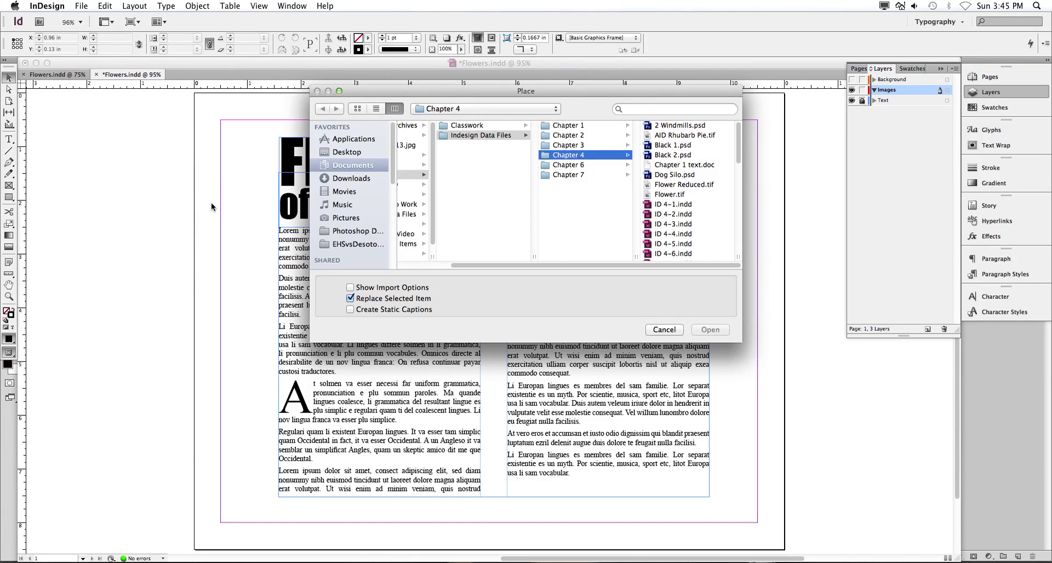
scroll(716, 181, "down", 10)
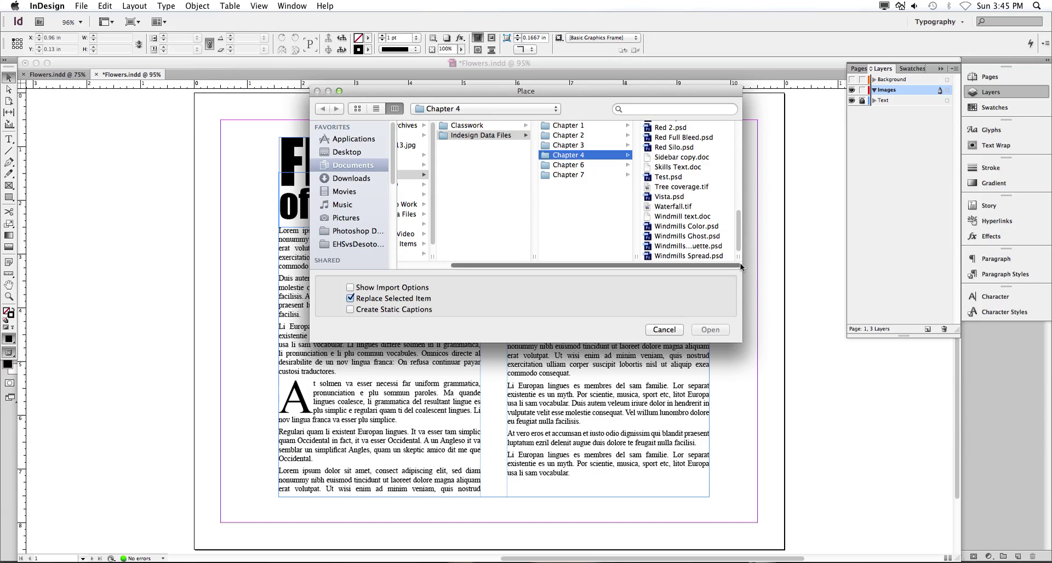
left_click_drag(742, 256, 774, 256)
left_click(693, 226)
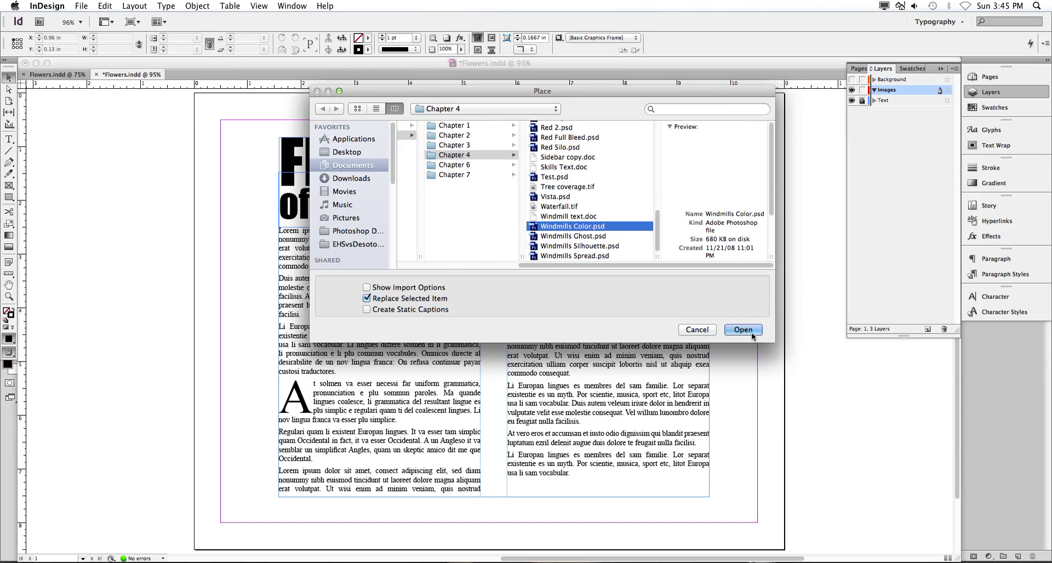
left_click(748, 330)
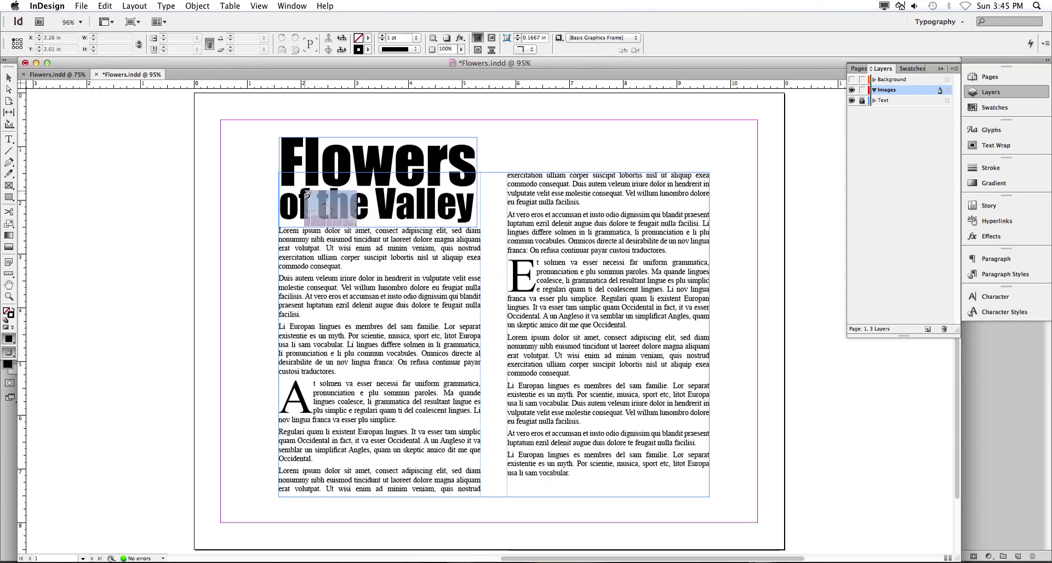
left_click(287, 161)
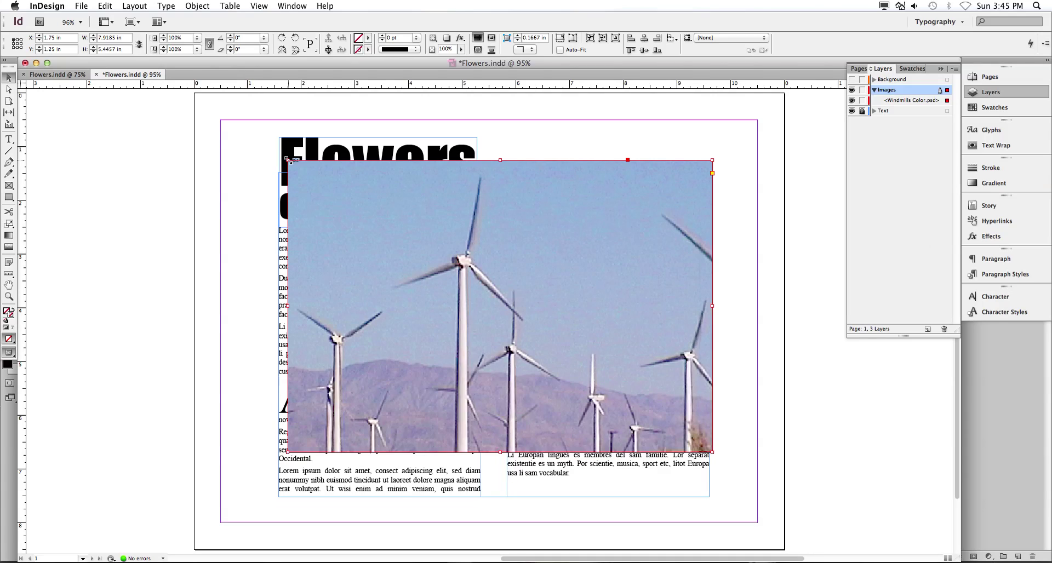
Hide the Images layer, then show the Background layer and make it active.
mouse_move(303, 162)
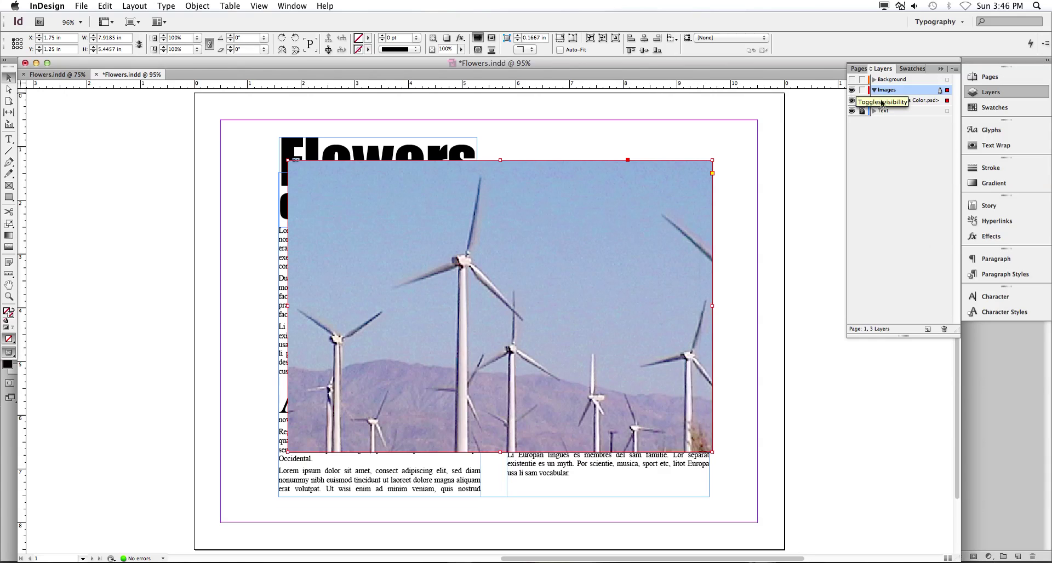
left_click(853, 90)
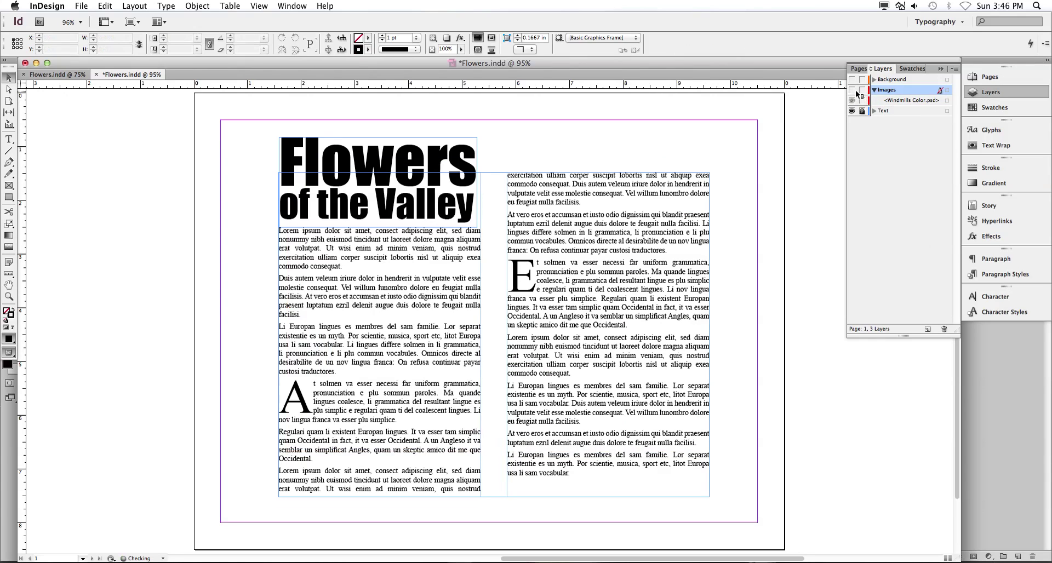
left_click(853, 80)
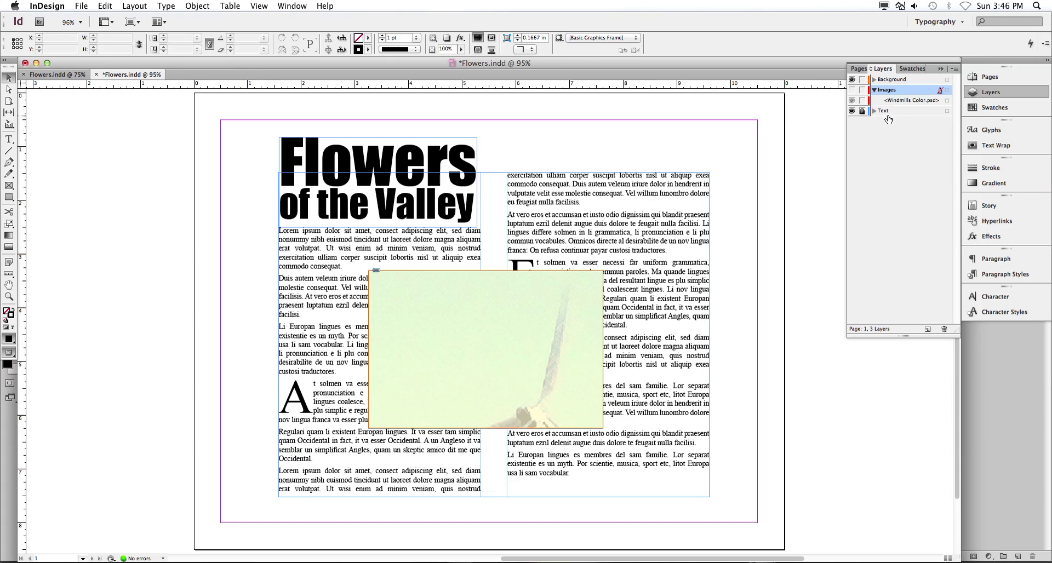
left_click(891, 81)
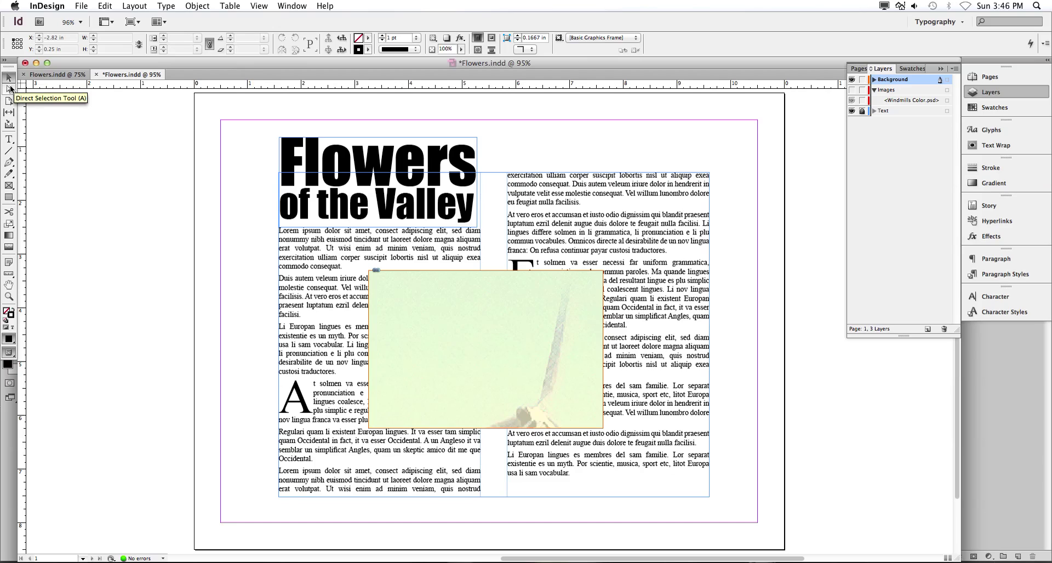
Compare selecting the ghosted image's content and frame edge with Direct Selection against selecting its frame with the Selection tool.
left_click(12, 91)
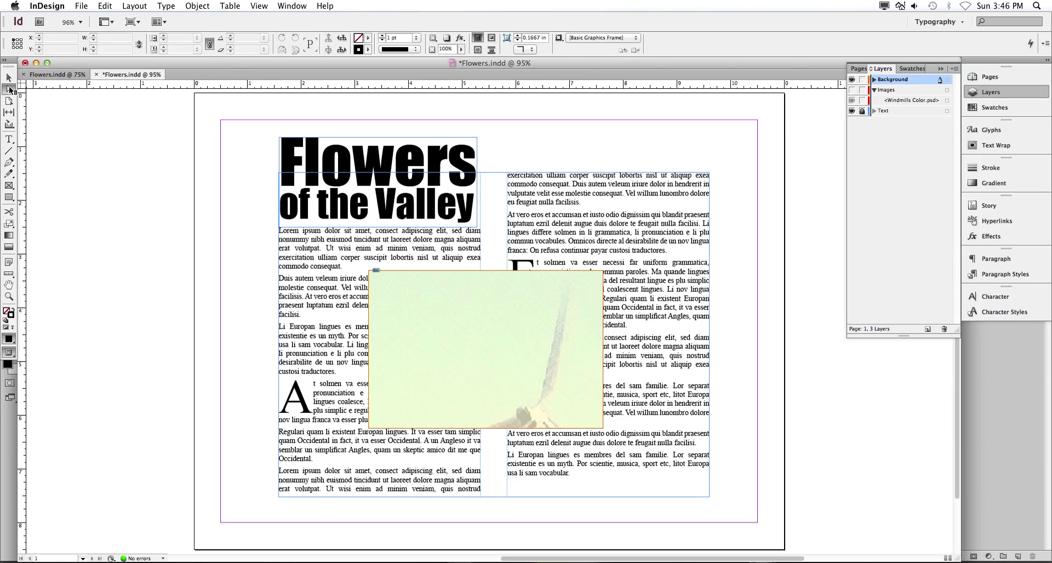
left_click(404, 277)
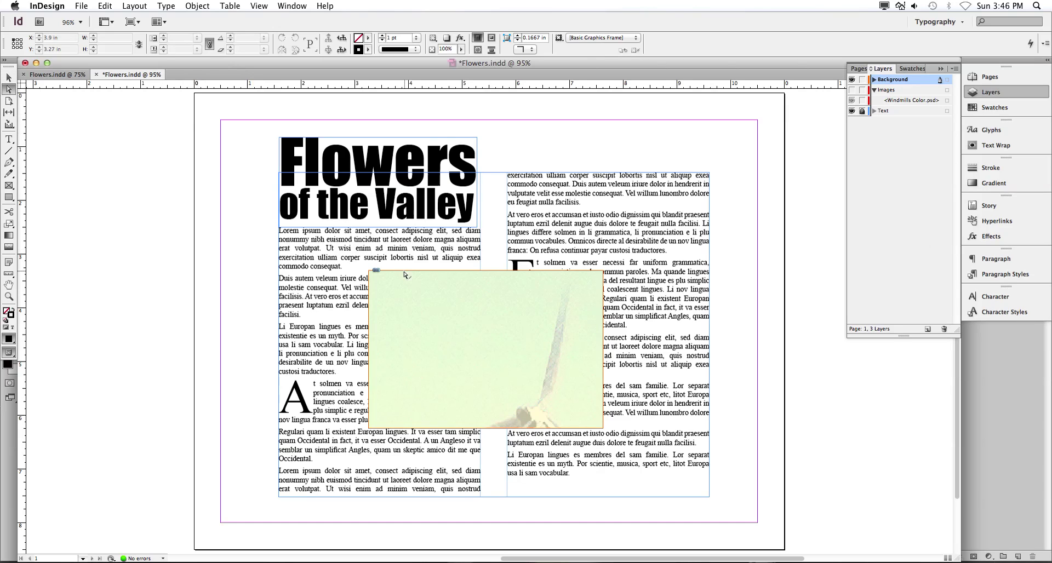
scroll(502, 337, "right", 3)
left_click(502, 337)
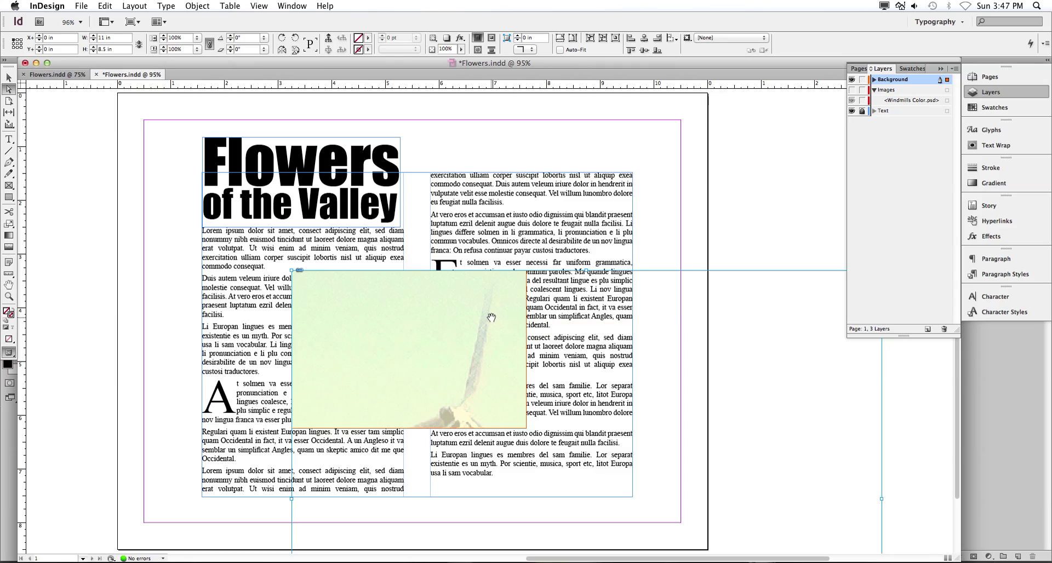
left_click(529, 310)
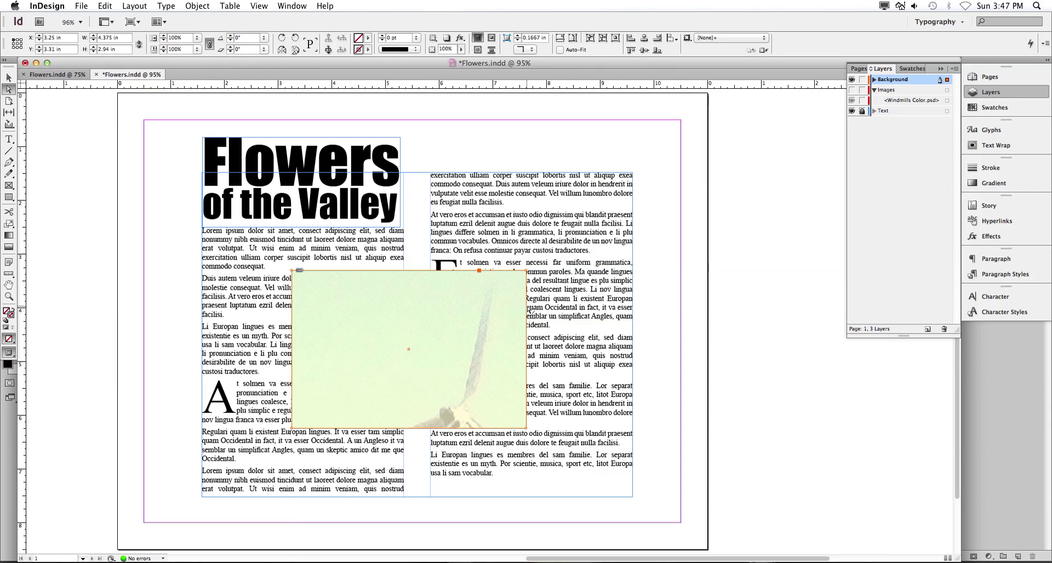
left_click(9, 77)
left_click(104, 212)
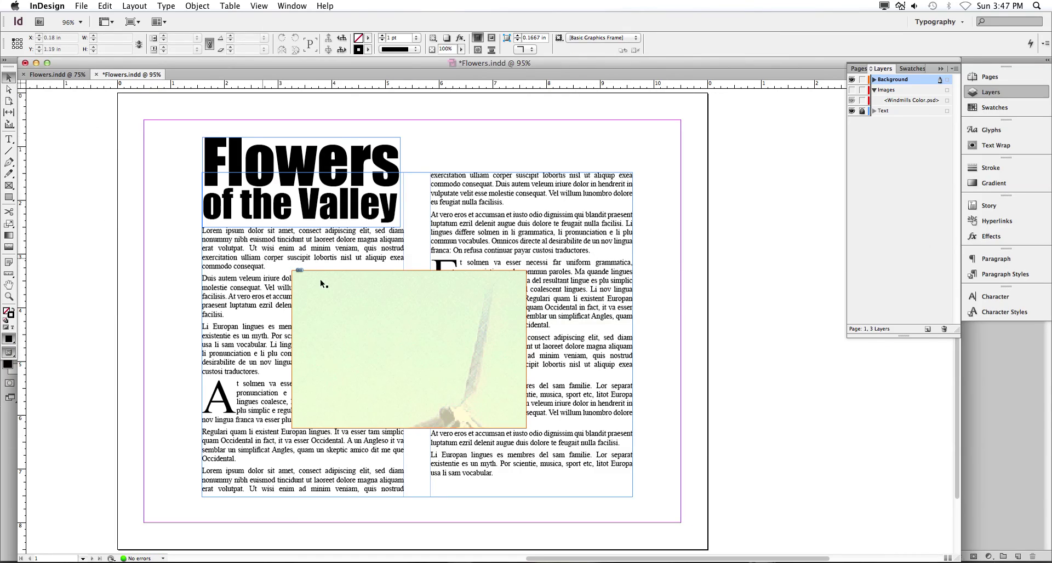
left_click(431, 318)
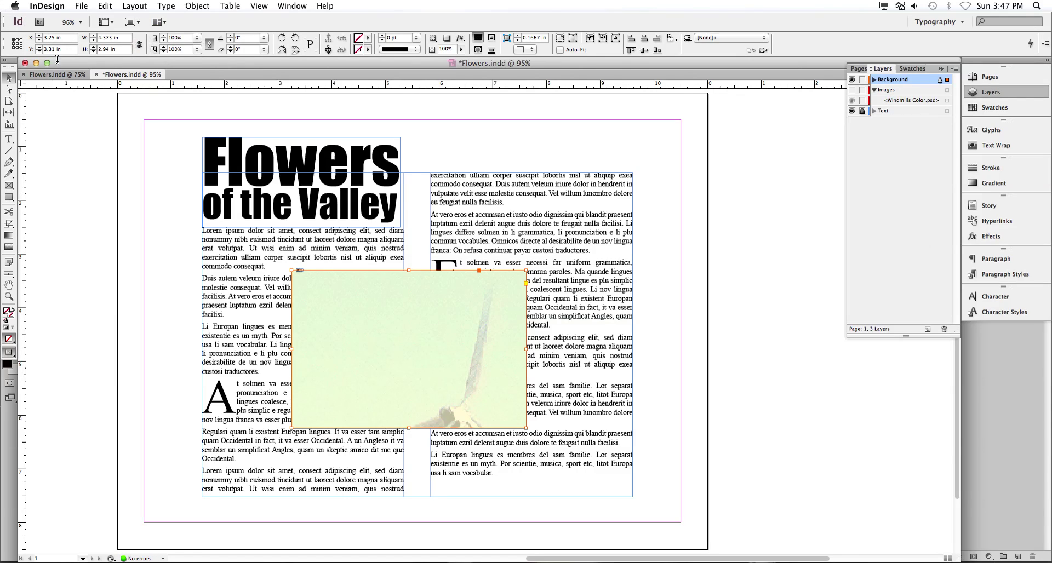
Shift the ghosted windmill image inside its frame with Direct Selection to an offset of about -0.875 in horizontally and -1.26 in vertically.
left_click(8, 91)
left_click(439, 330)
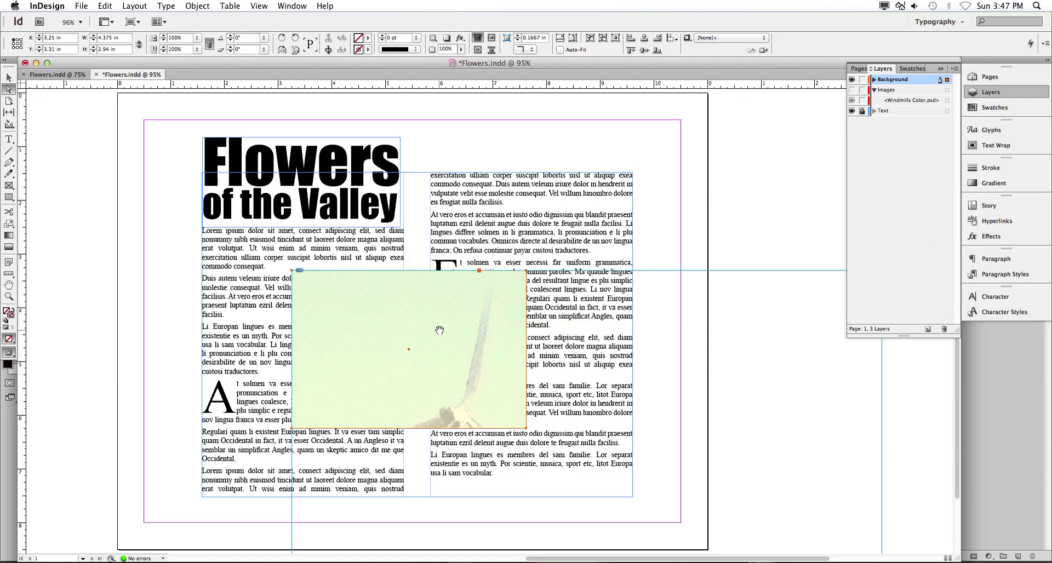
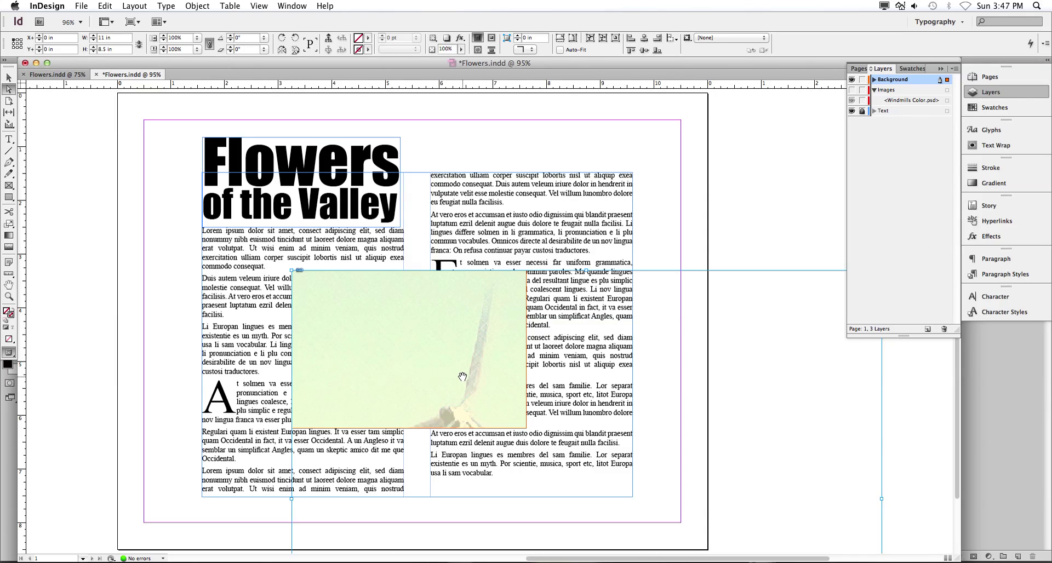
left_click_drag(463, 377, 414, 310)
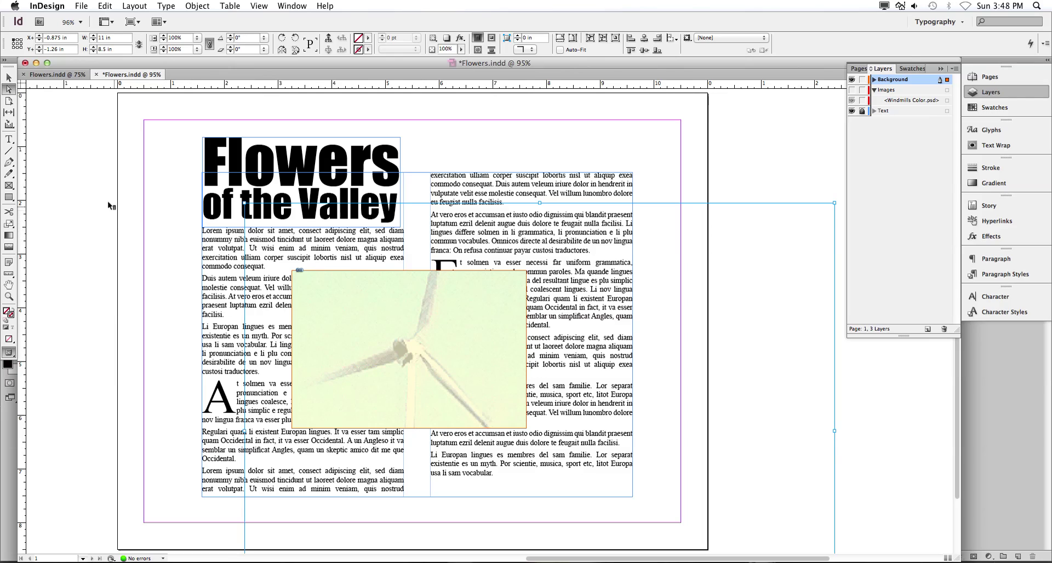
Enlarge the ghosted image's frame to cover the whole page, 11 by 8.5 in starting at X 0, Y 0.
left_click(9, 78)
left_click(65, 211)
left_click(366, 319)
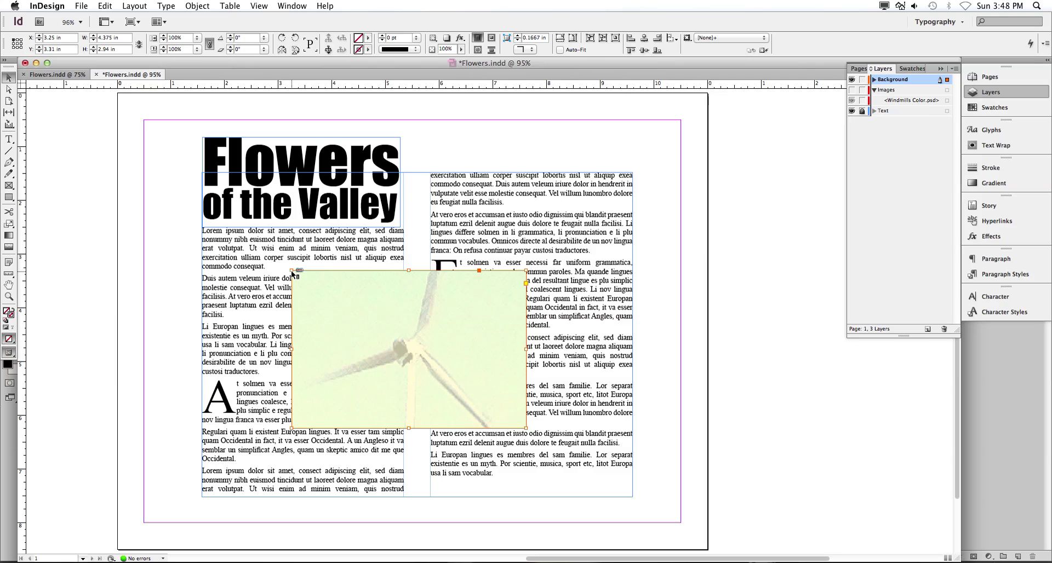
left_click_drag(292, 272, 118, 93)
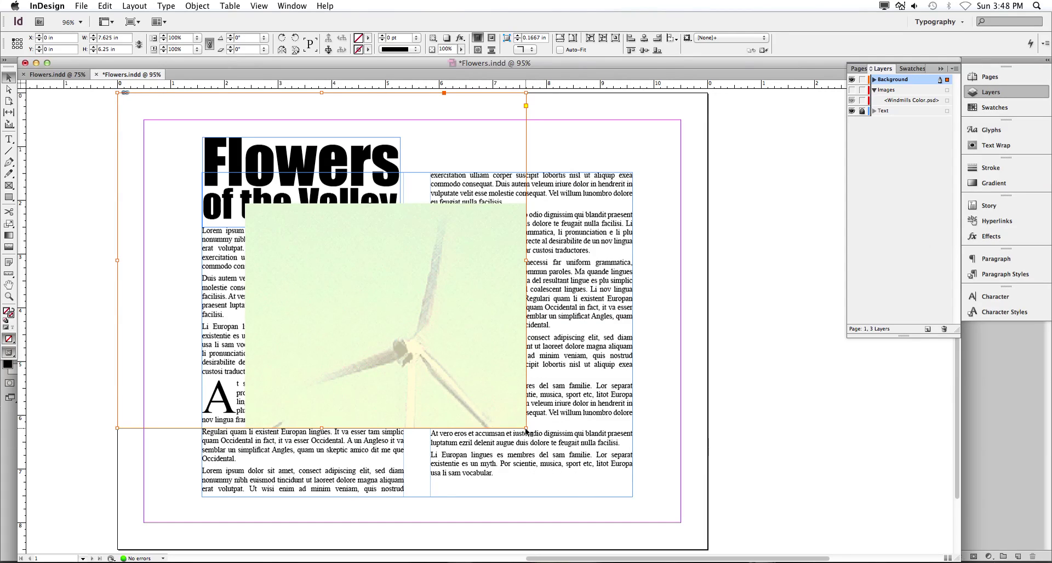
left_click_drag(525, 428, 707, 549)
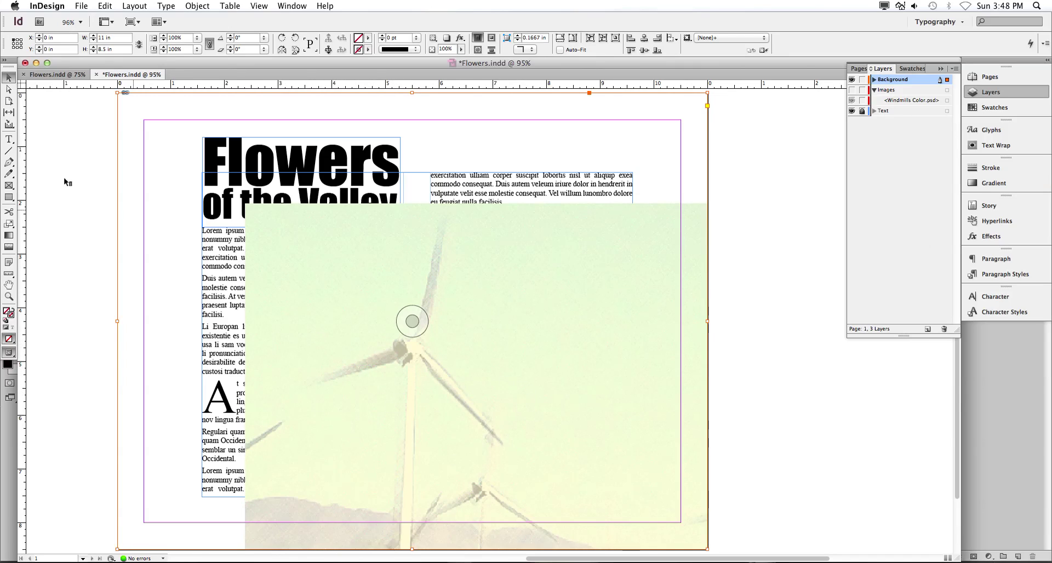
Reposition the ghosted windmill image inside the page-sized frame to offset 0, 0 so it fills the frame, and deselect it.
left_click(8, 90)
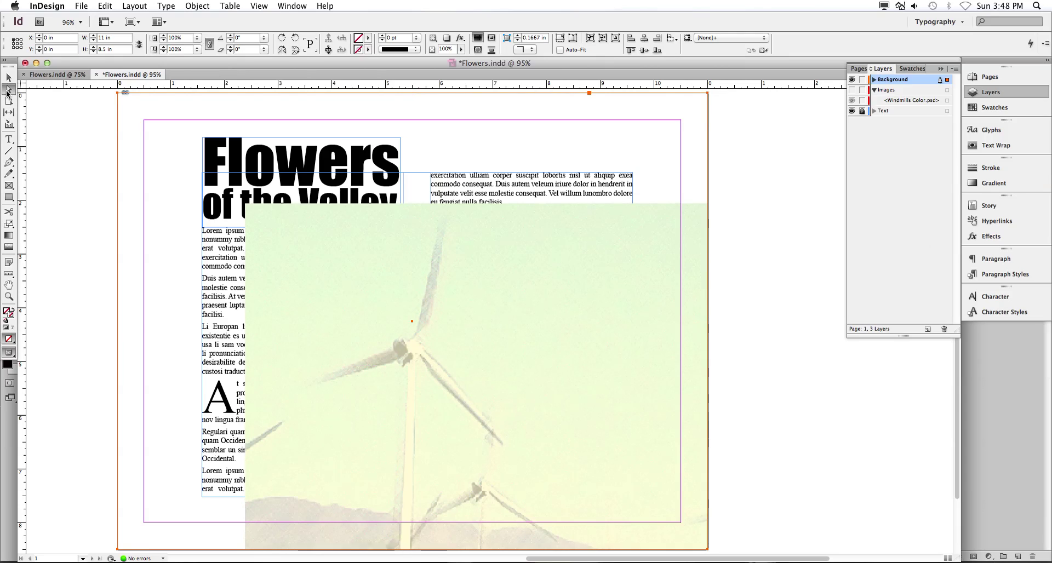
left_click_drag(506, 353, 429, 302)
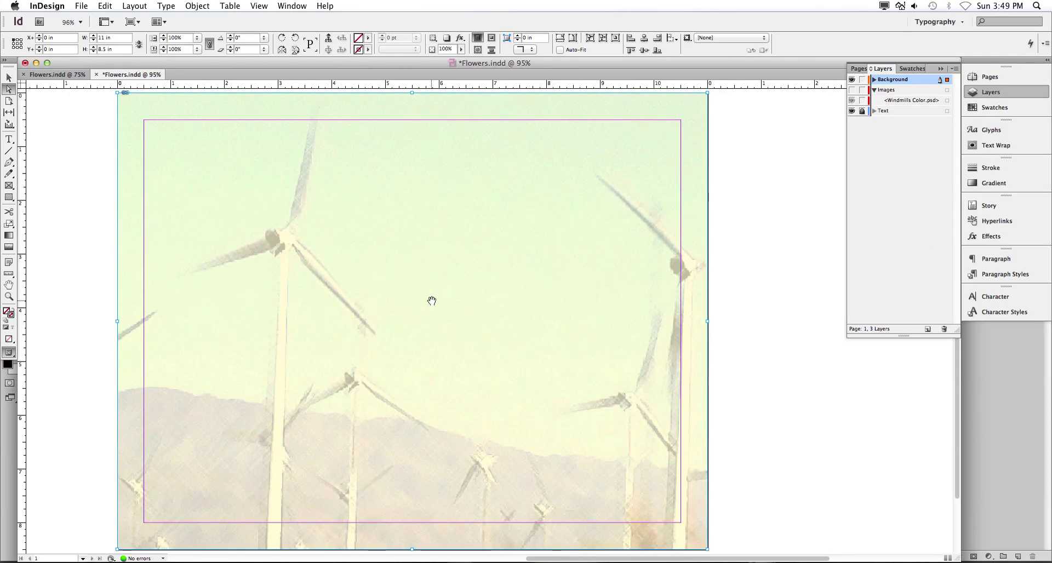
left_click(751, 389)
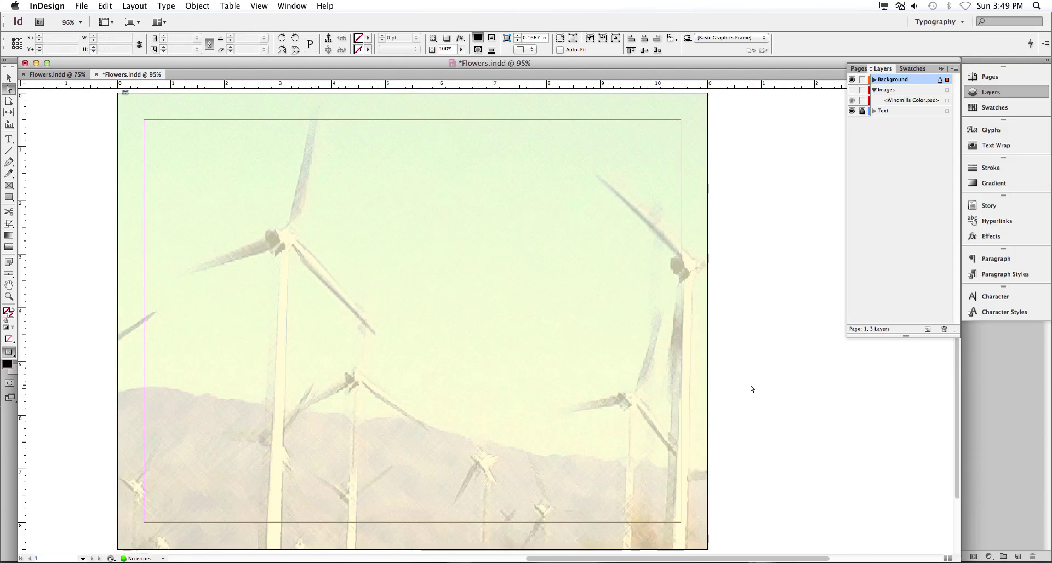
left_click(116, 113)
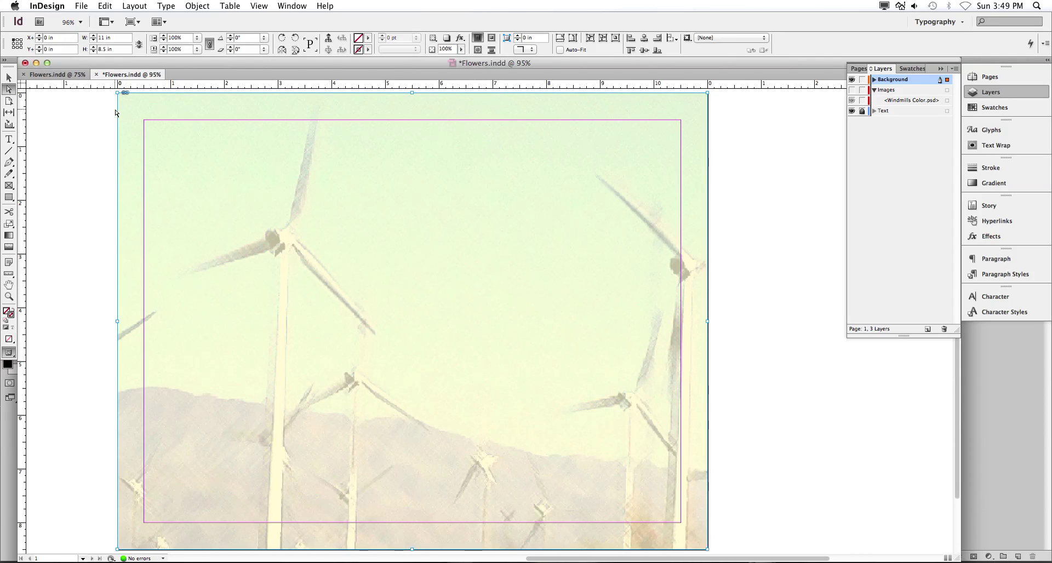
left_click(9, 78)
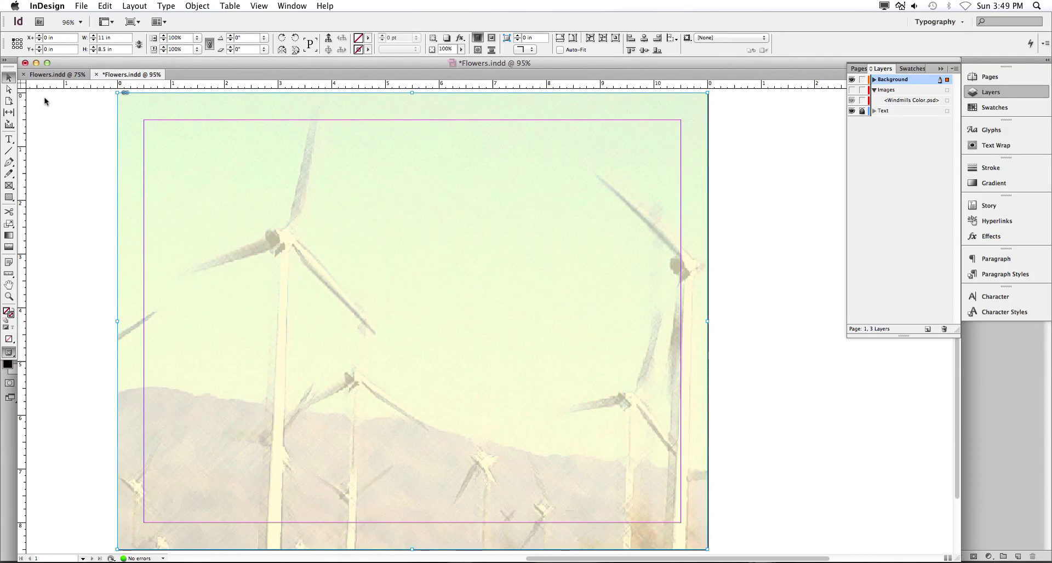
left_click(47, 133)
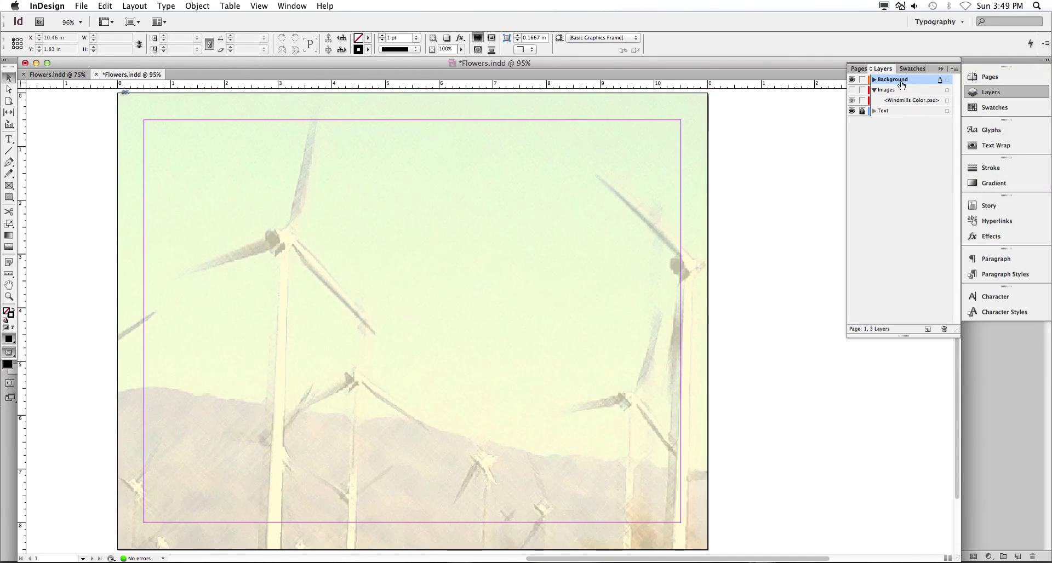
Move the Background layer below the Text layer, and make the Images layer active and visible.
left_click_drag(901, 84, 895, 114)
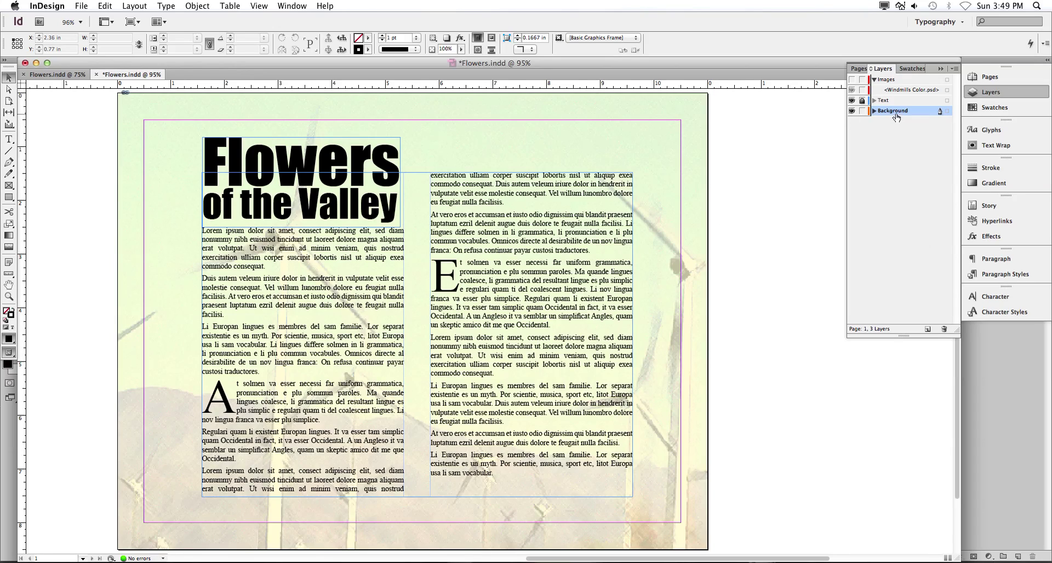
left_click(895, 81)
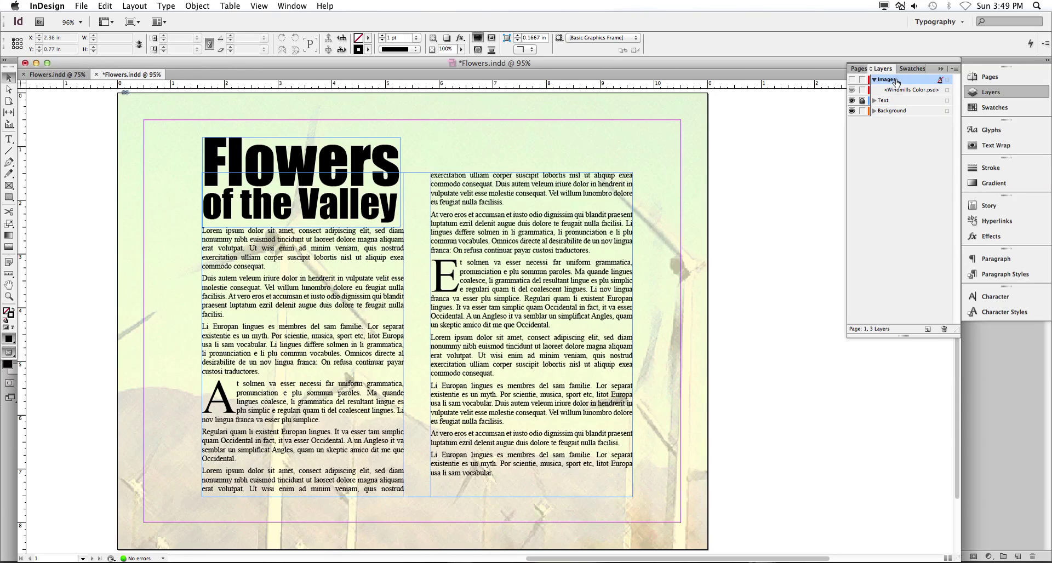
left_click(853, 80)
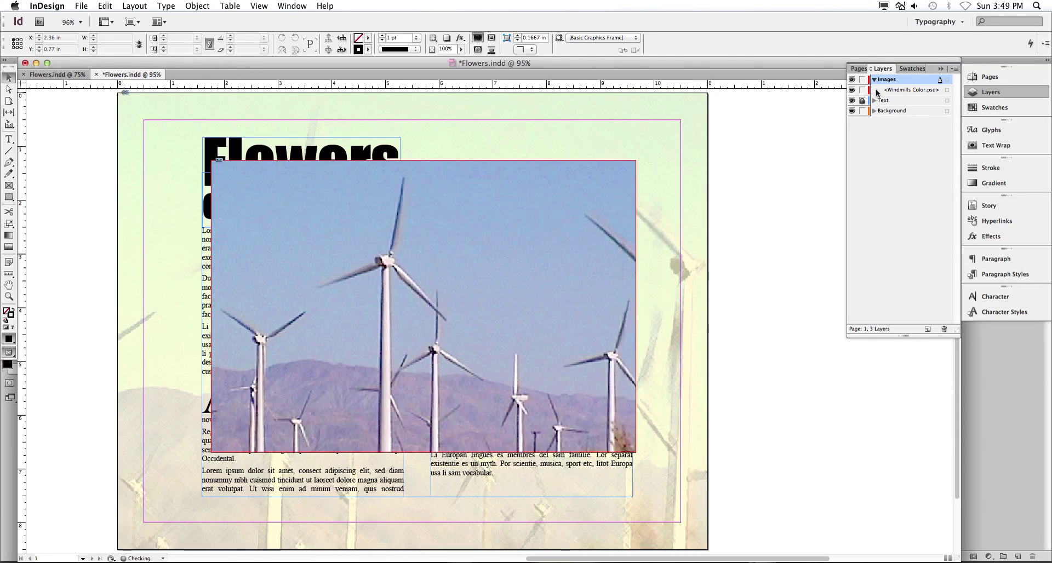
Collapse the Images layer's contents, and scale the color windmill image inside its frame to 50% with Direct Selection.
left_click(875, 80)
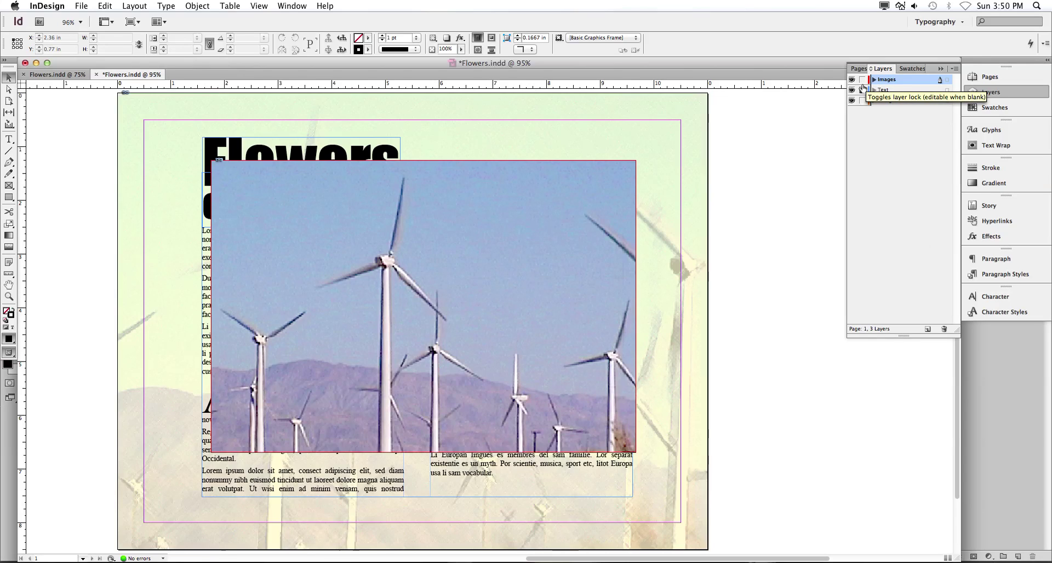
left_click(862, 90)
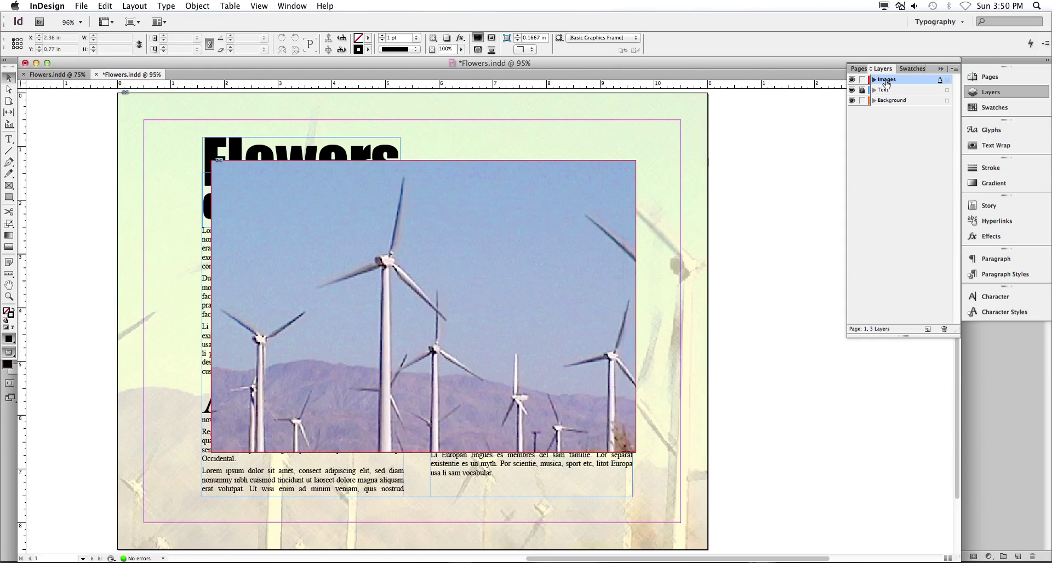
left_click(12, 92)
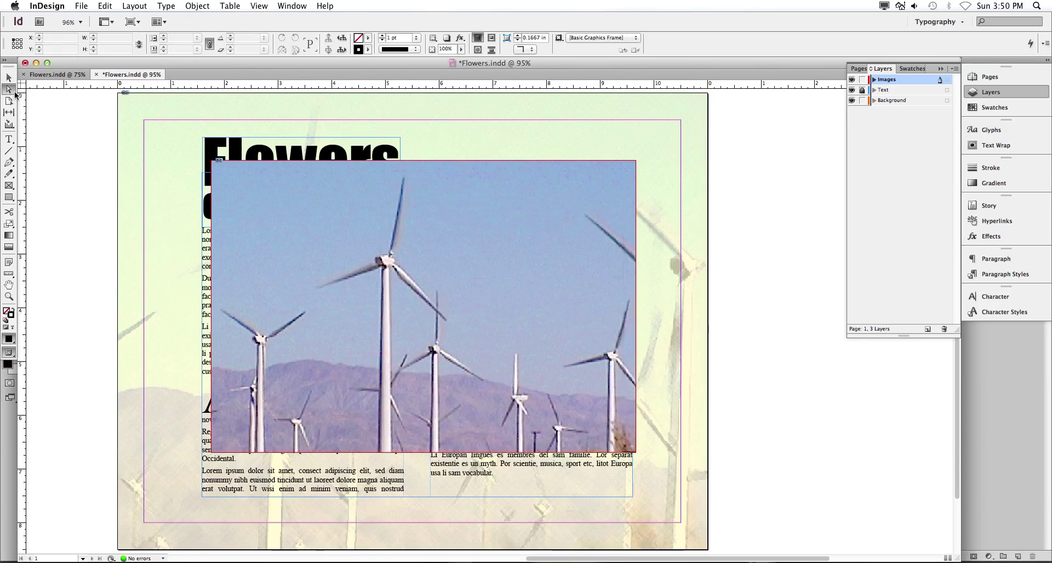
left_click(372, 252)
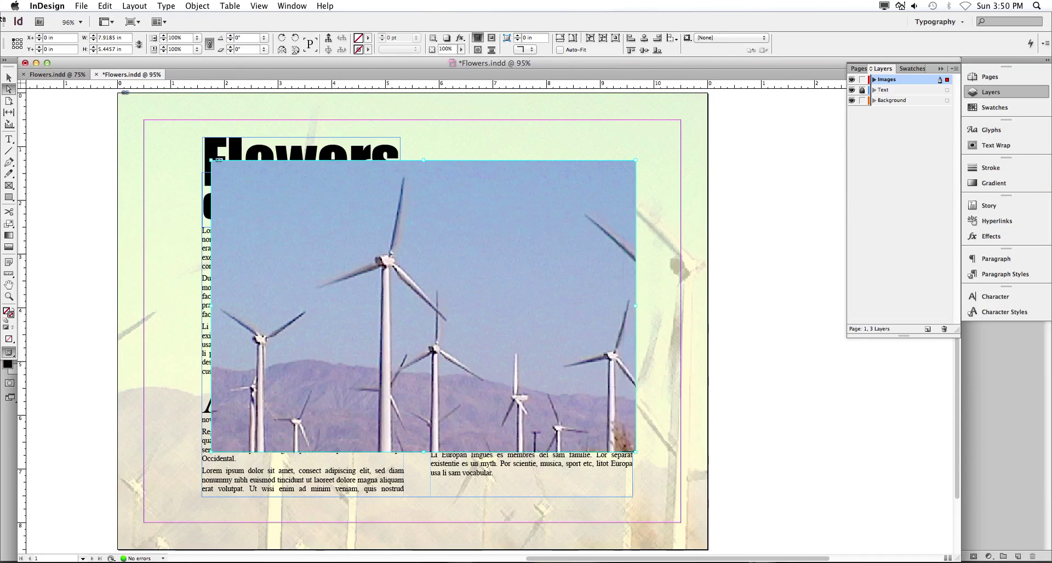
left_click(178, 37)
type("50")
key("Tab")
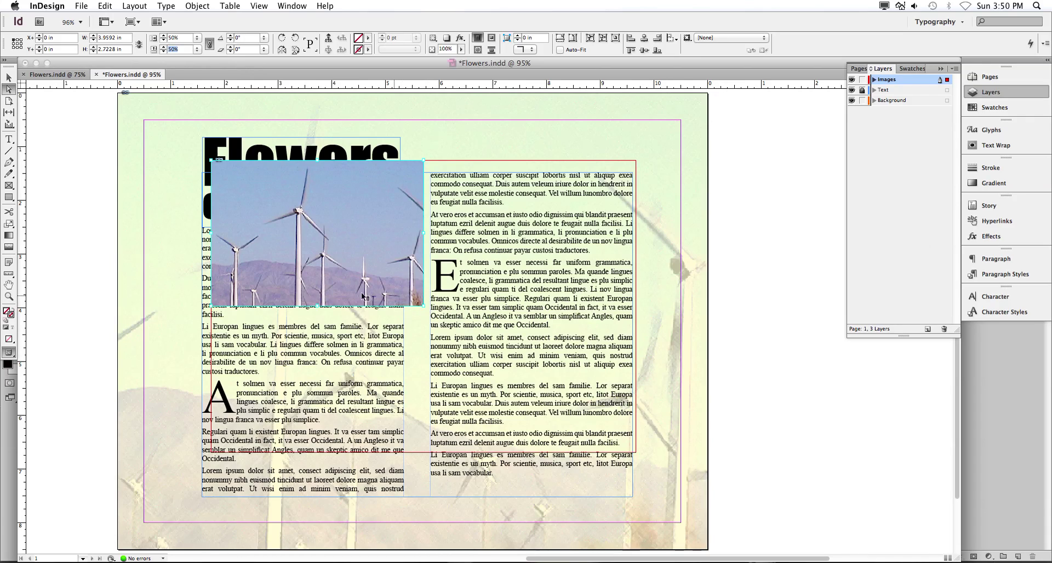
Move the reduced windmill image to an offset of about 1.9 in and 1.76 in, and fit its frame to the content.
left_click(9, 78)
left_click_drag(294, 232, 350, 299)
left_click_drag(375, 321, 387, 323)
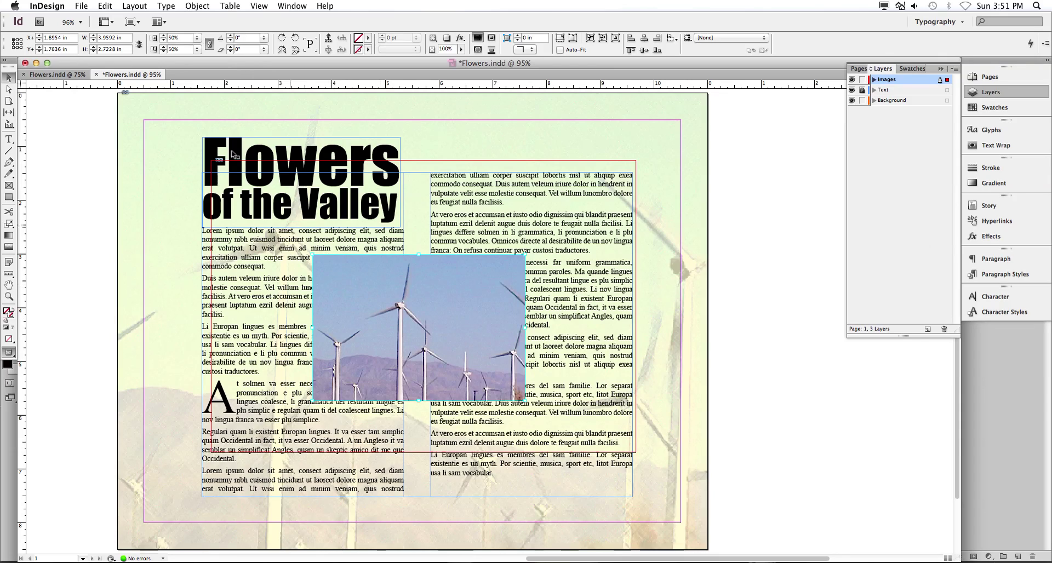
left_click(230, 4)
mouse_move(204, 3)
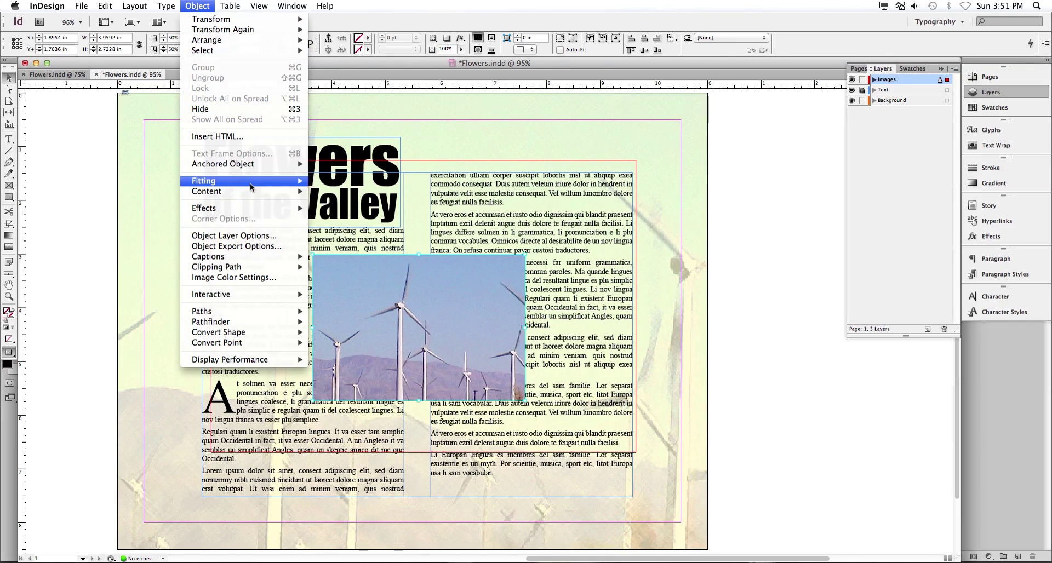
mouse_move(244, 182)
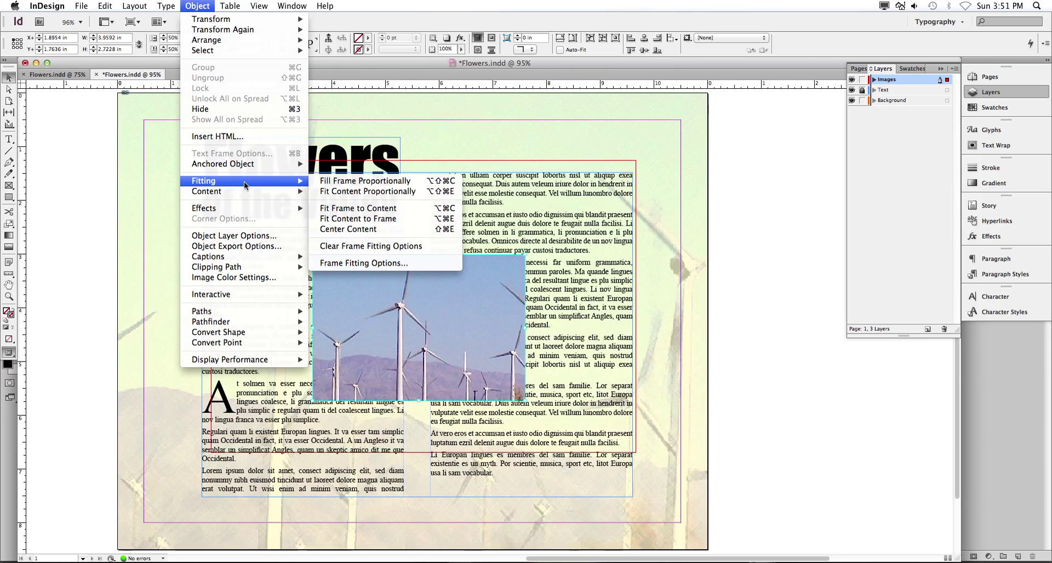
left_click(376, 208)
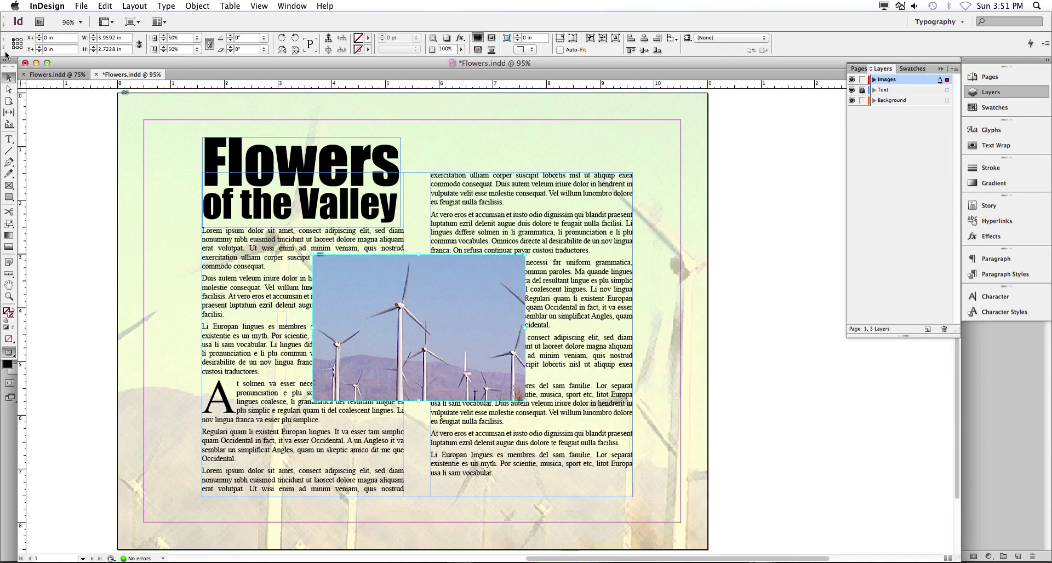
left_click(48, 37)
type("4.5")
key("Tab")
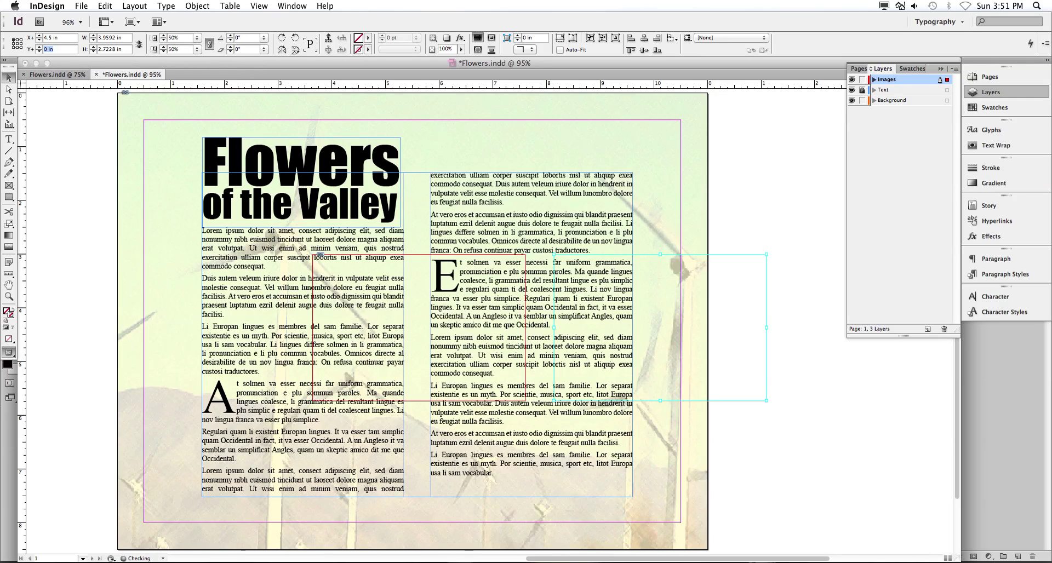
type("3")
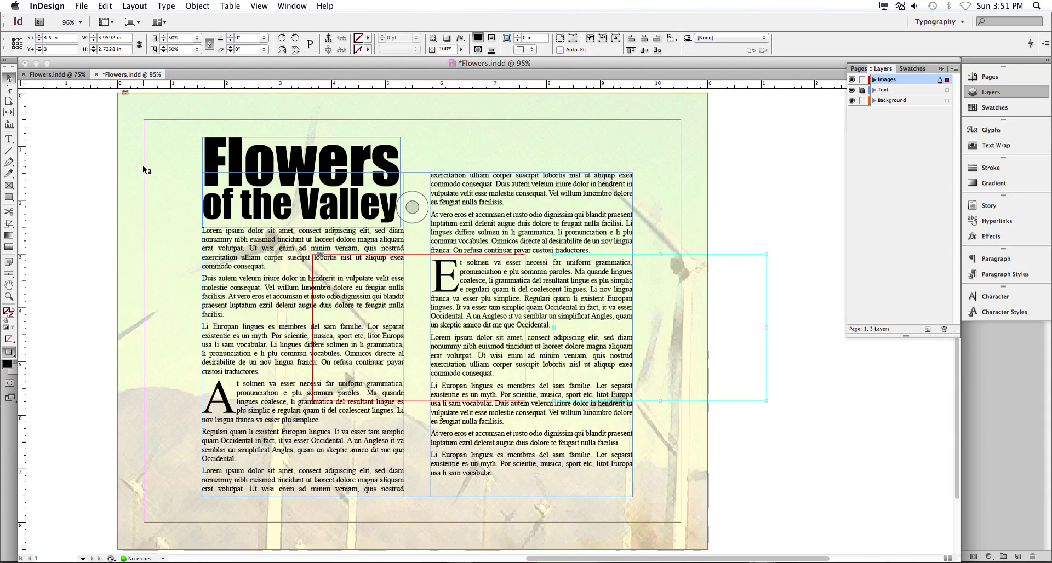
key("Return")
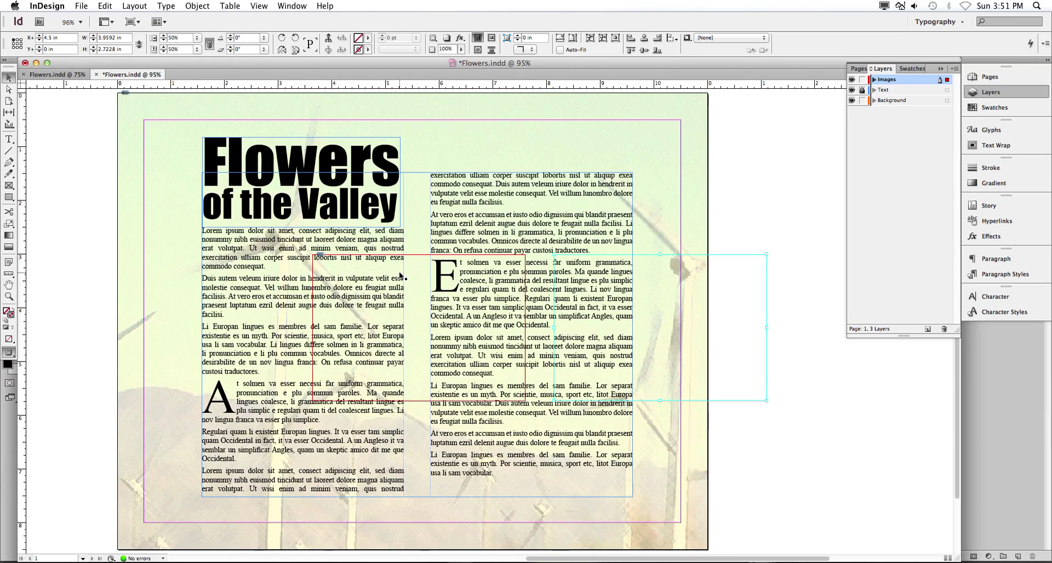
key("super+shift+e")
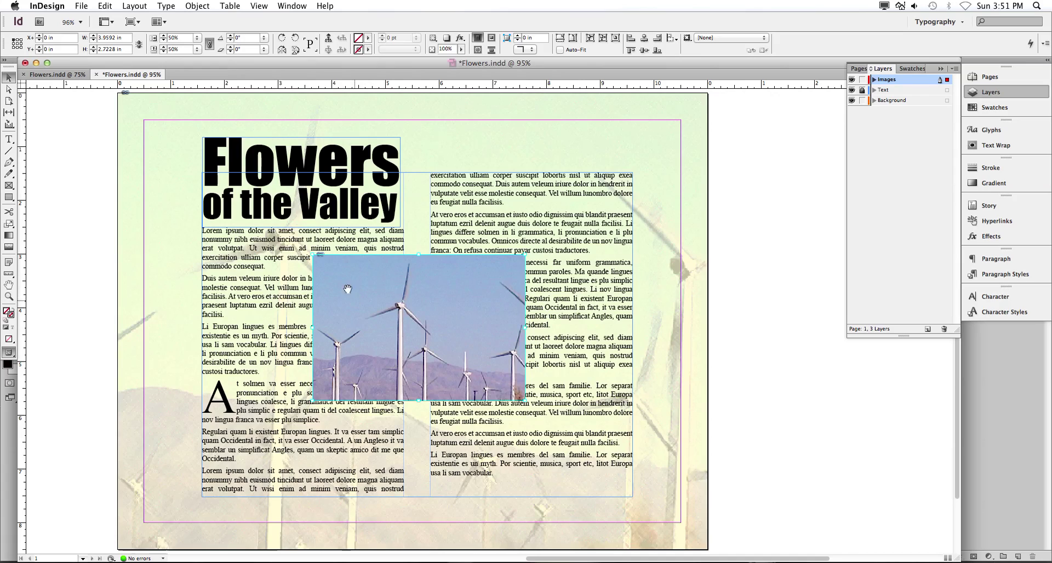
Select the color windmill's frame instead of its content and position it at X 4.5 in, Y 3.32 in.
key("Escape")
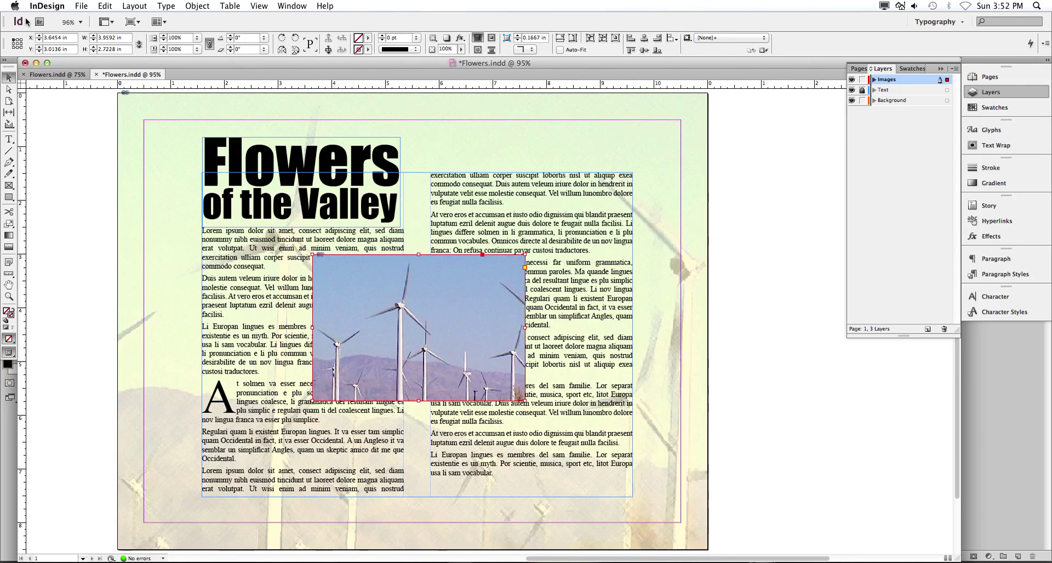
left_click(55, 37)
type("4.5")
key("Tab")
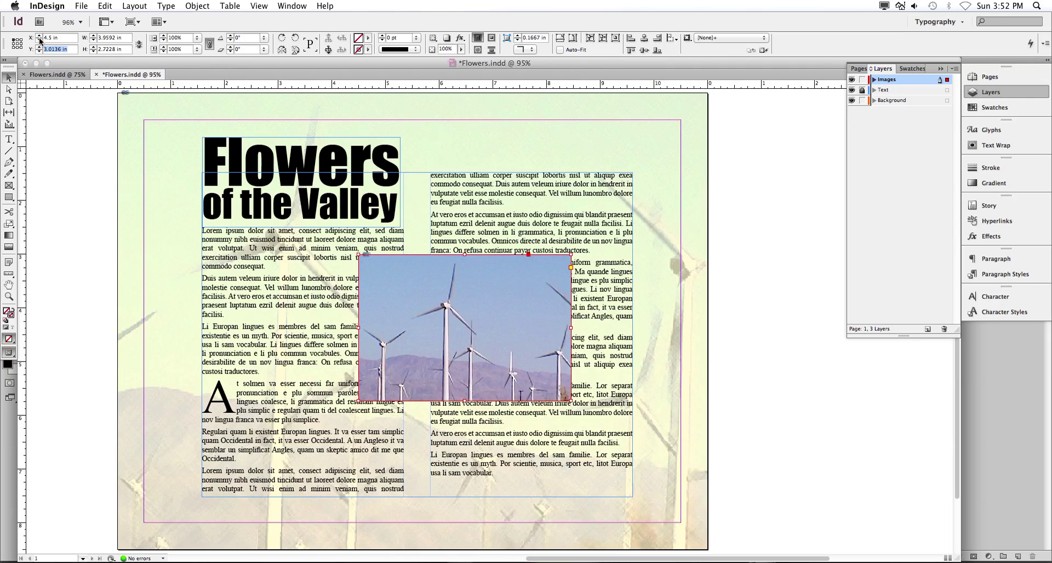
type("3.32")
key("Tab")
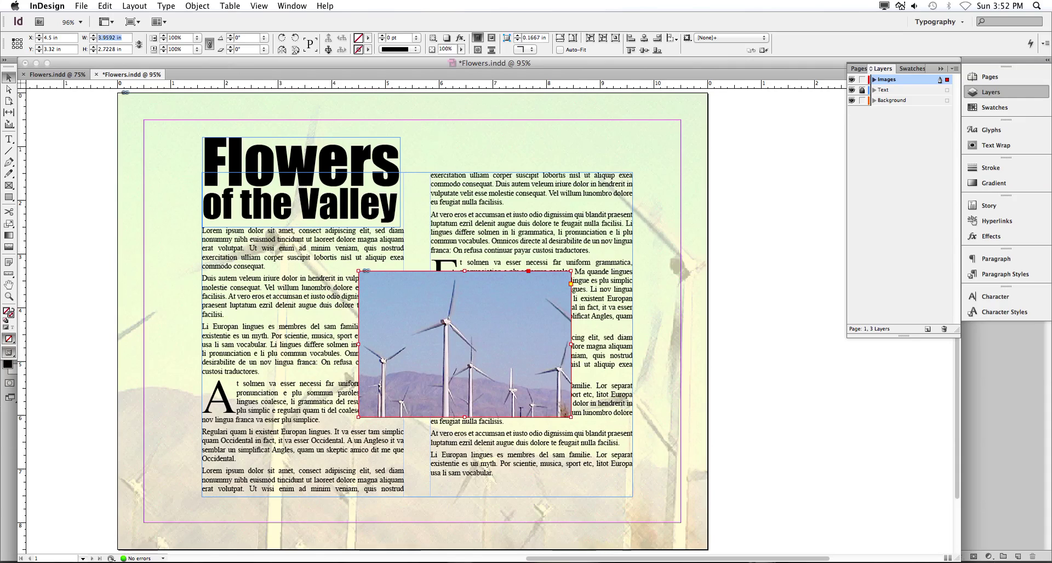
Set the color windmill frame's size to 3.32 in wide and 2.125 in high.
type("3.32")
key("Tab")
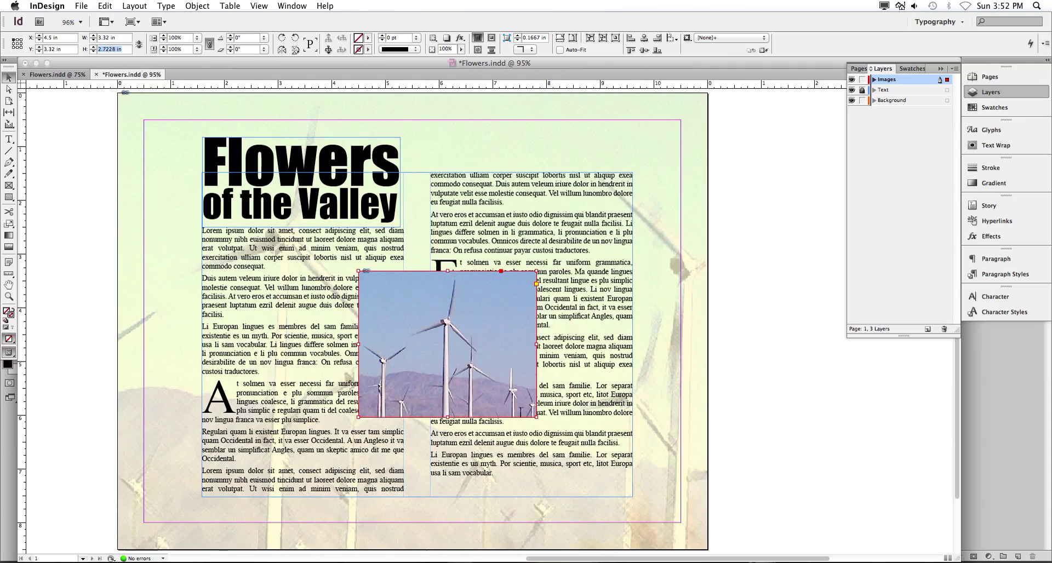
type("2.125")
key("Return")
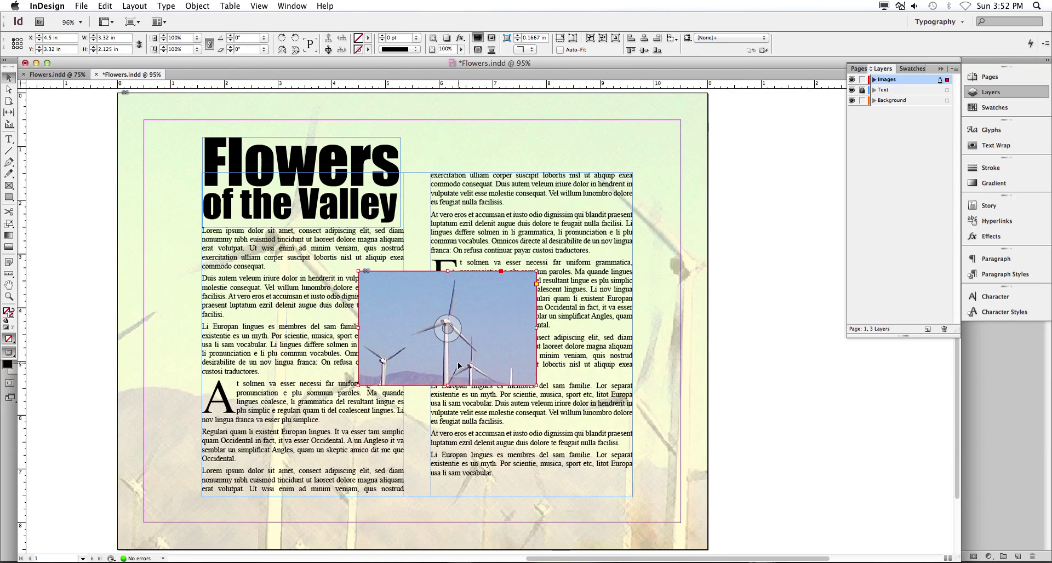
Shift the color windmill image inside its frame with Direct Selection to an offset of about -0.1 in and -0.25 in.
scroll(455, 362, "up", 3)
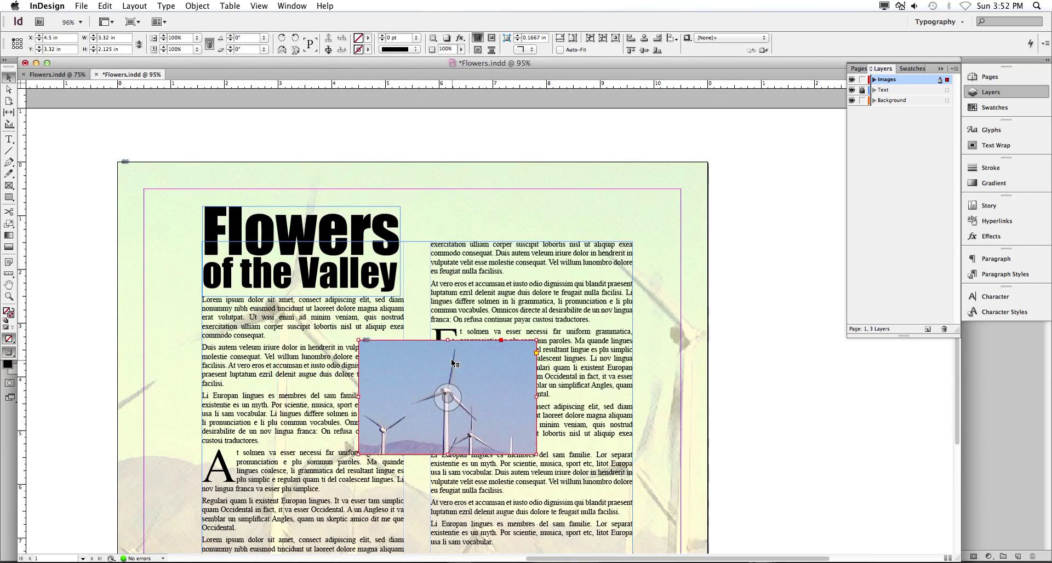
left_click(8, 90)
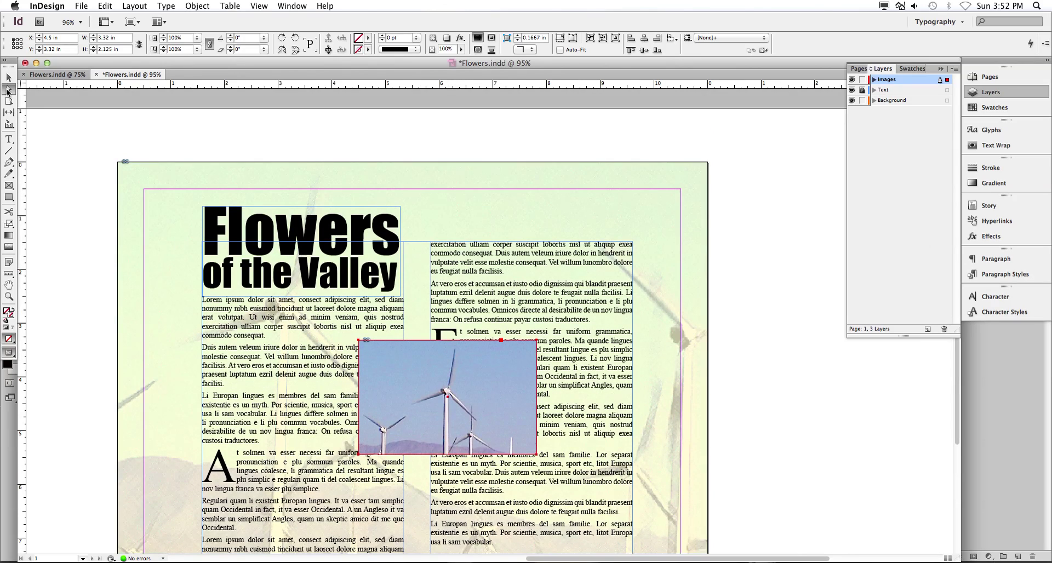
left_click(434, 367)
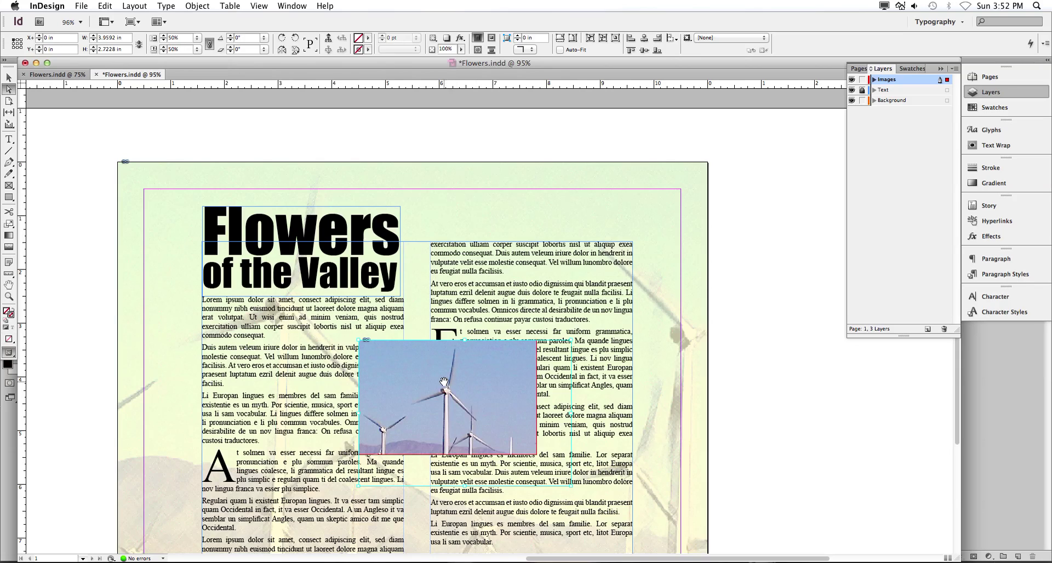
left_click_drag(467, 404, 424, 402)
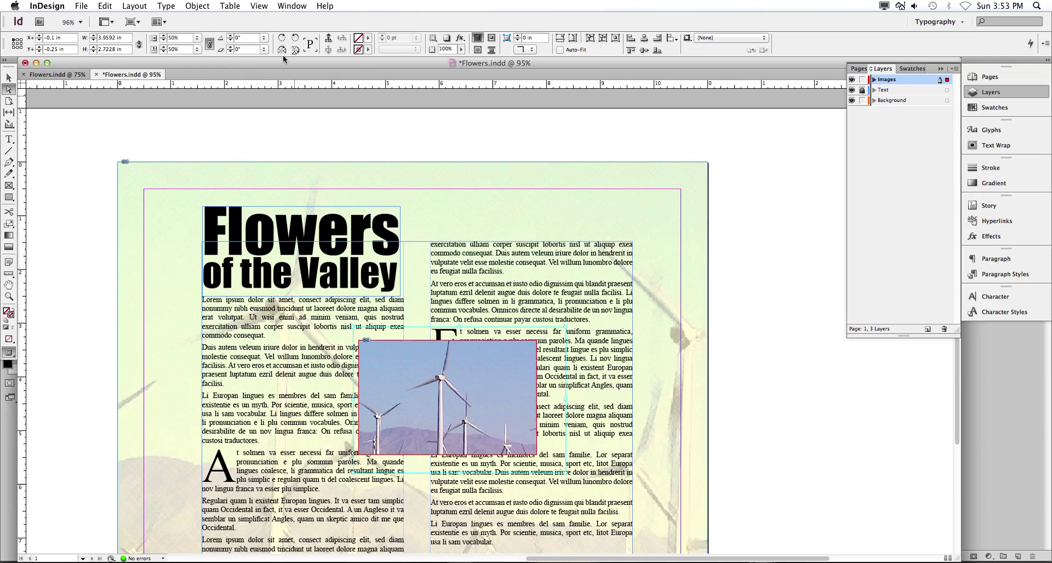
Fit the color windmill image to its frame with Fit Content to Frame.
left_click(197, 6)
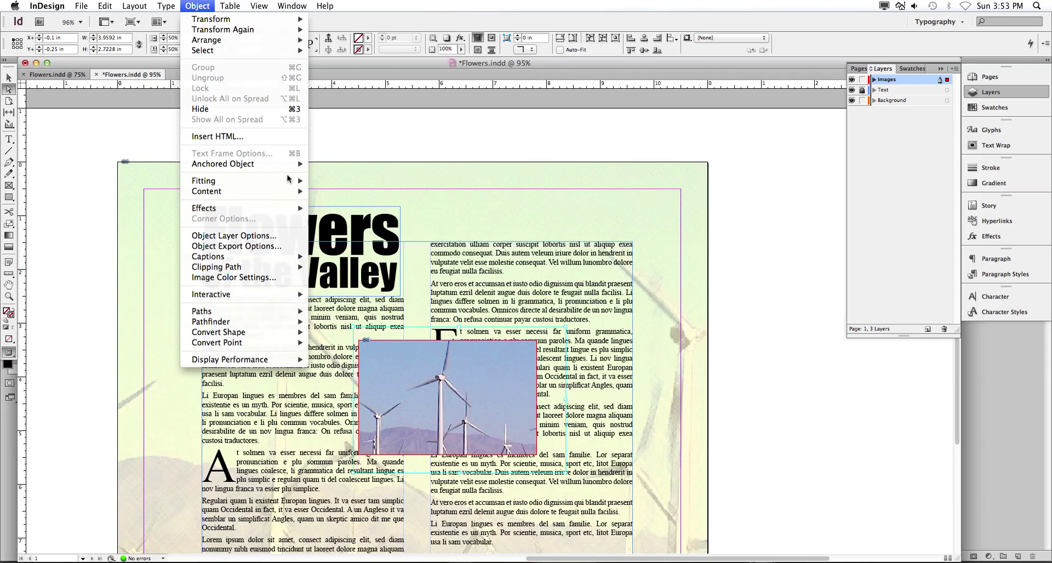
mouse_move(288, 182)
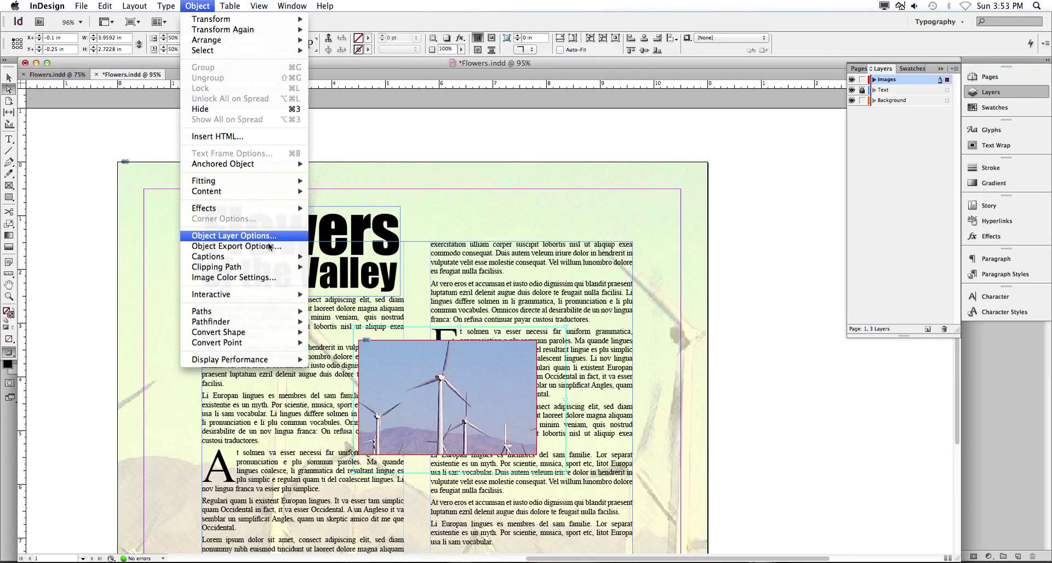
mouse_move(264, 267)
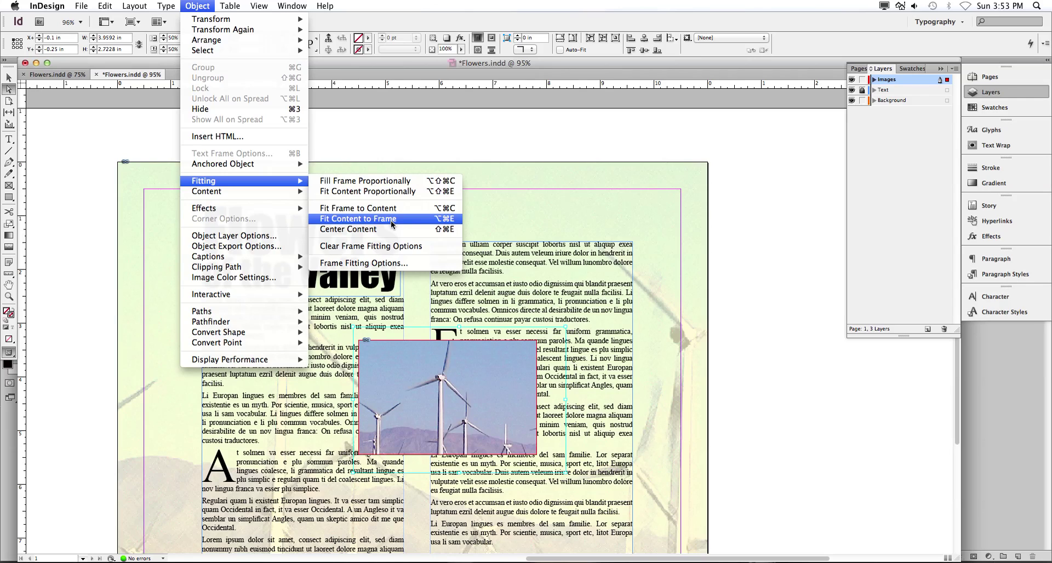
left_click(391, 222)
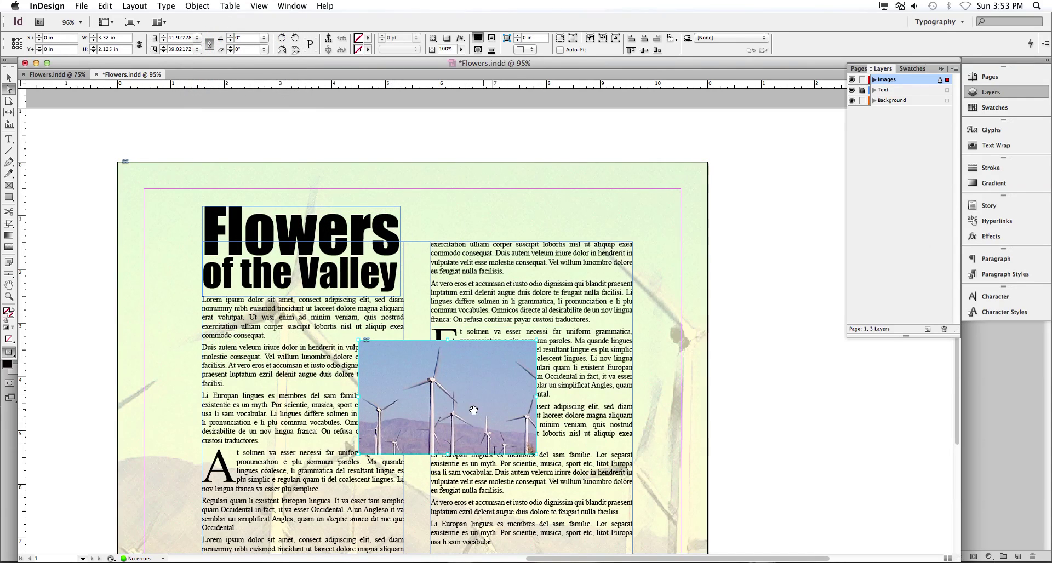
Try to fit the color windmill image proportionally inside its frame with Fit Content Proportionally.
left_click(195, 5)
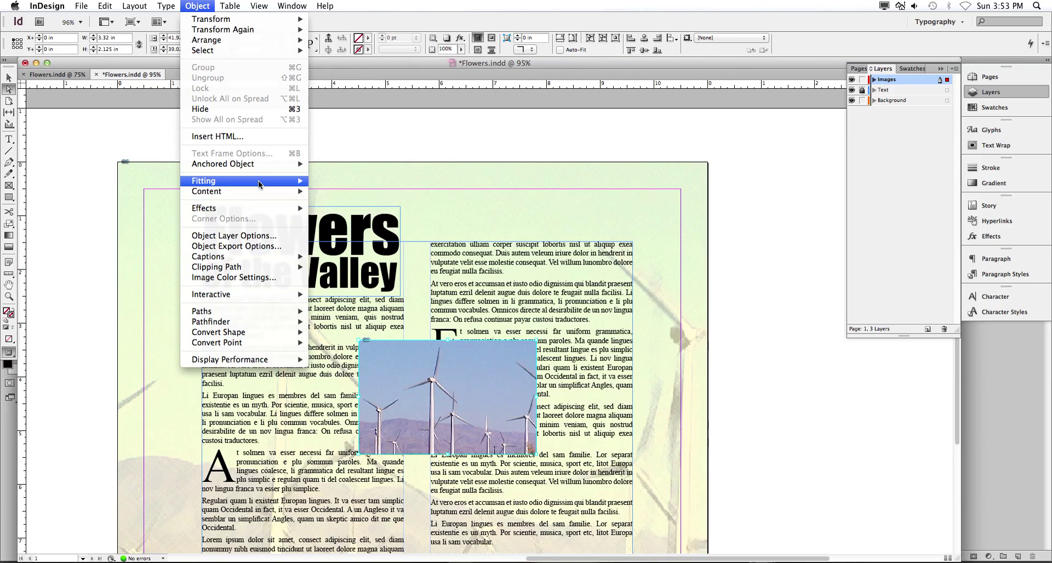
mouse_move(257, 179)
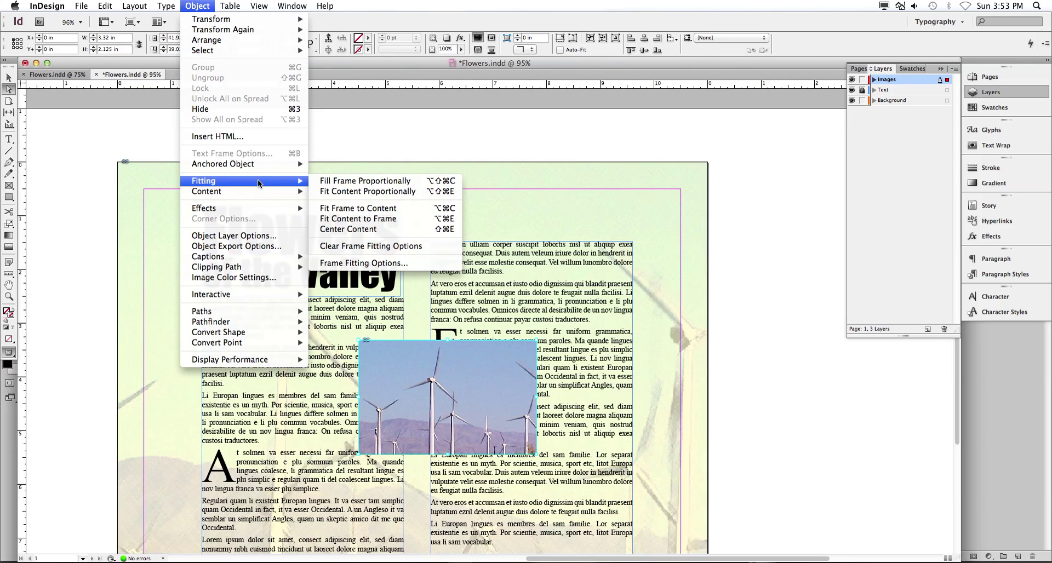
left_click(385, 192)
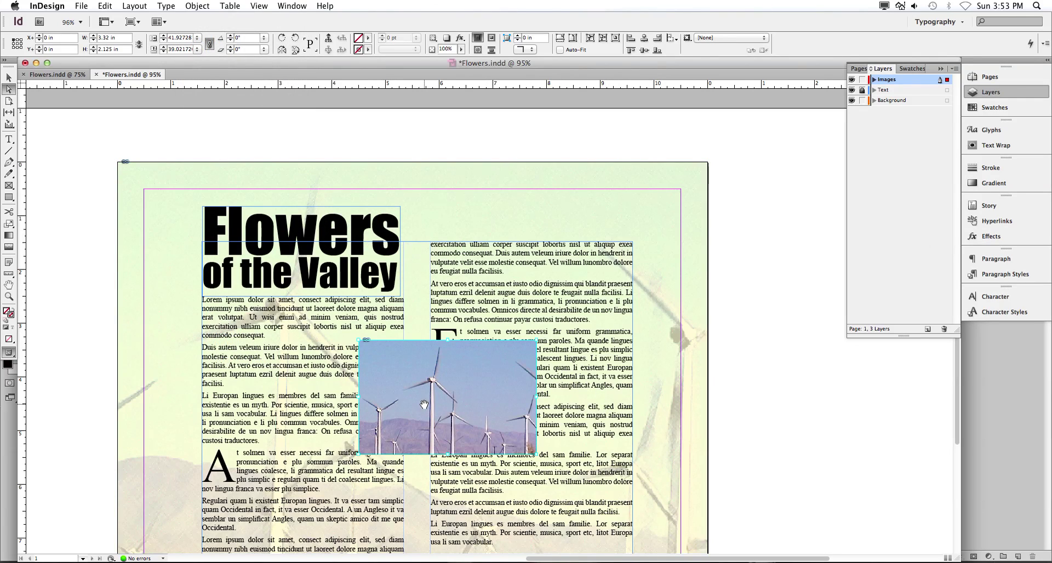
Apply a text wrap around the object shape to the color windmill image between the two text columns.
left_click(9, 77)
left_click(86, 245)
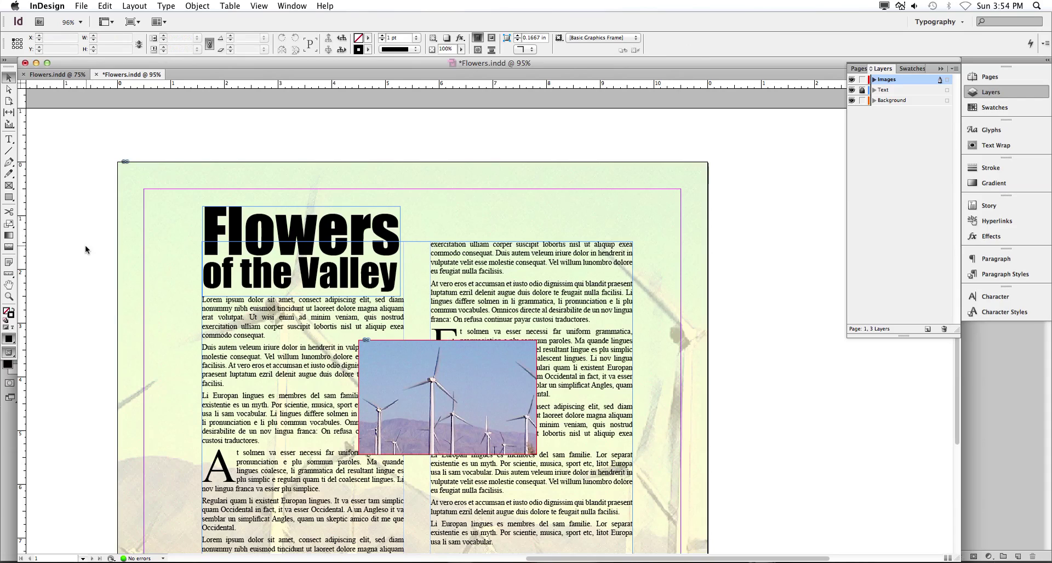
left_click(405, 341)
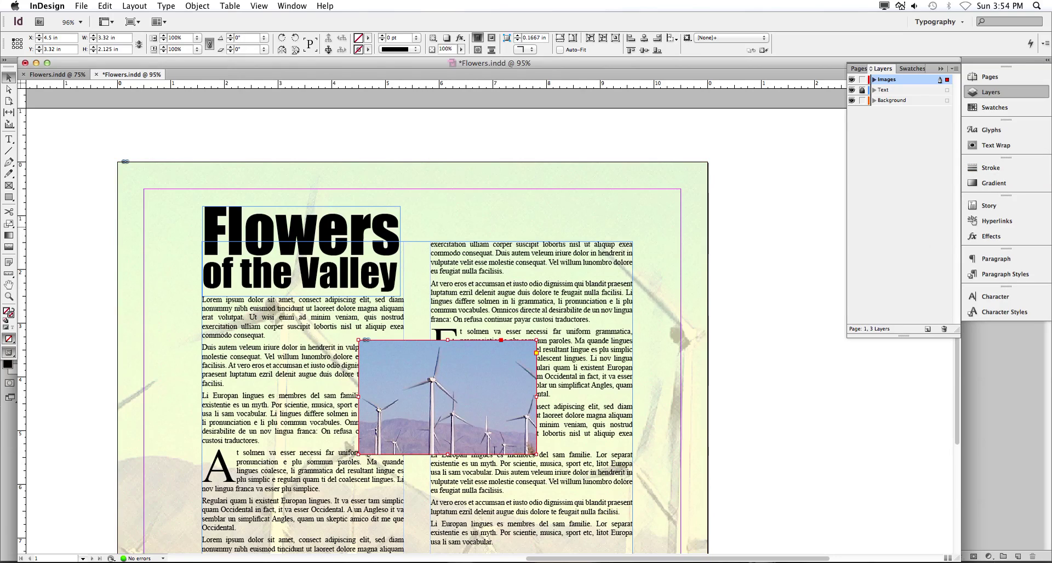
left_click(1006, 149)
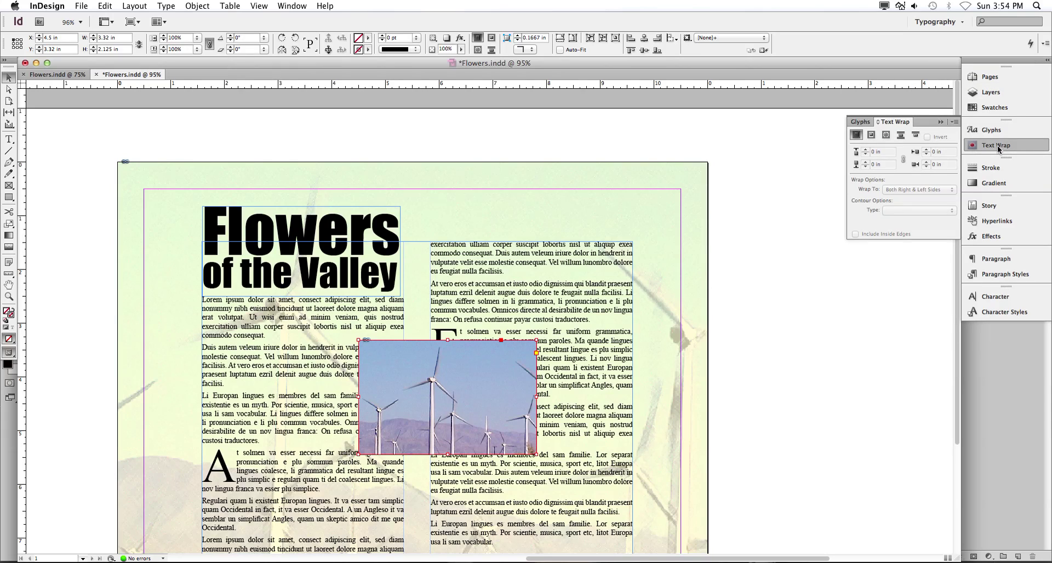
left_click(888, 136)
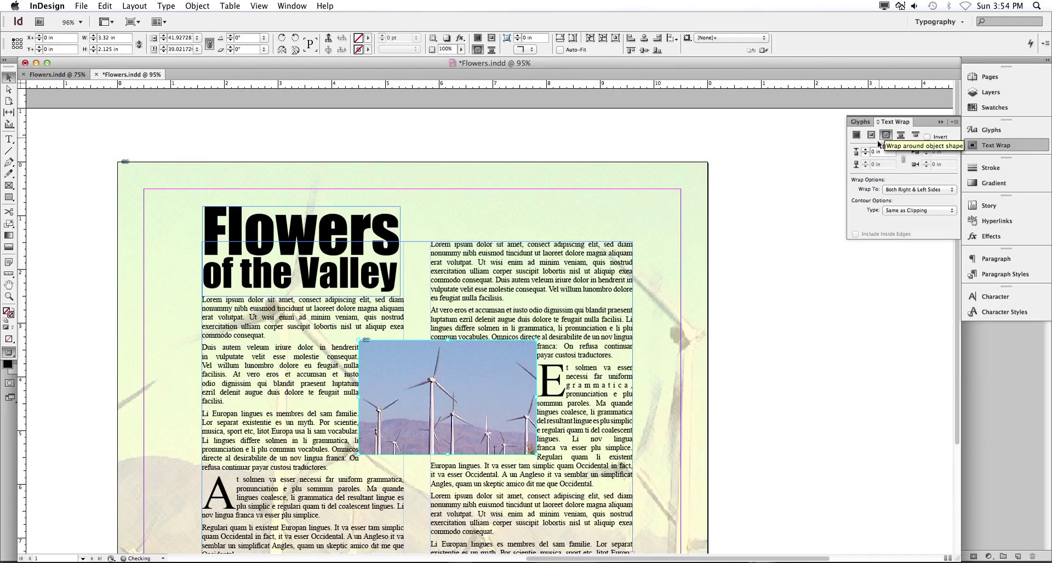
left_click(416, 404)
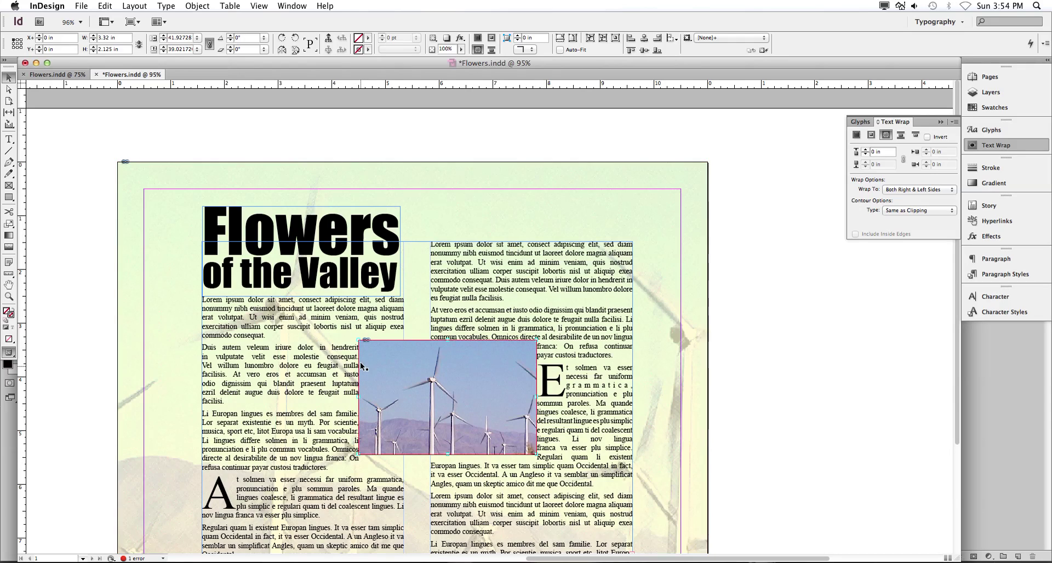
key("Escape")
double_click(533, 360)
key("Escape")
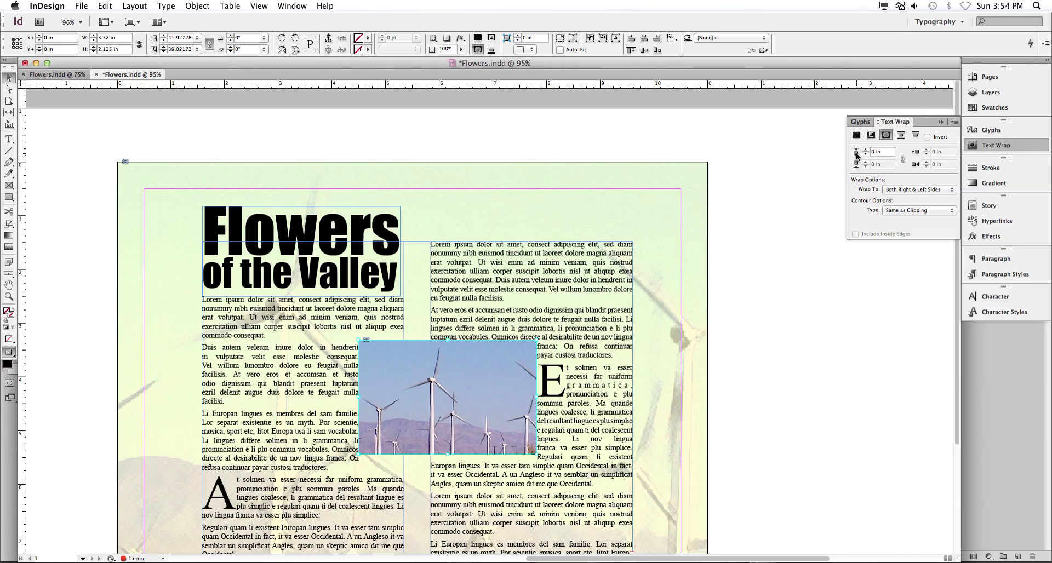
Set the color windmill image's text wrap offset to 0.125 in on all sides and deselect the image.
left_click(872, 152)
type(".125")
key("Return")
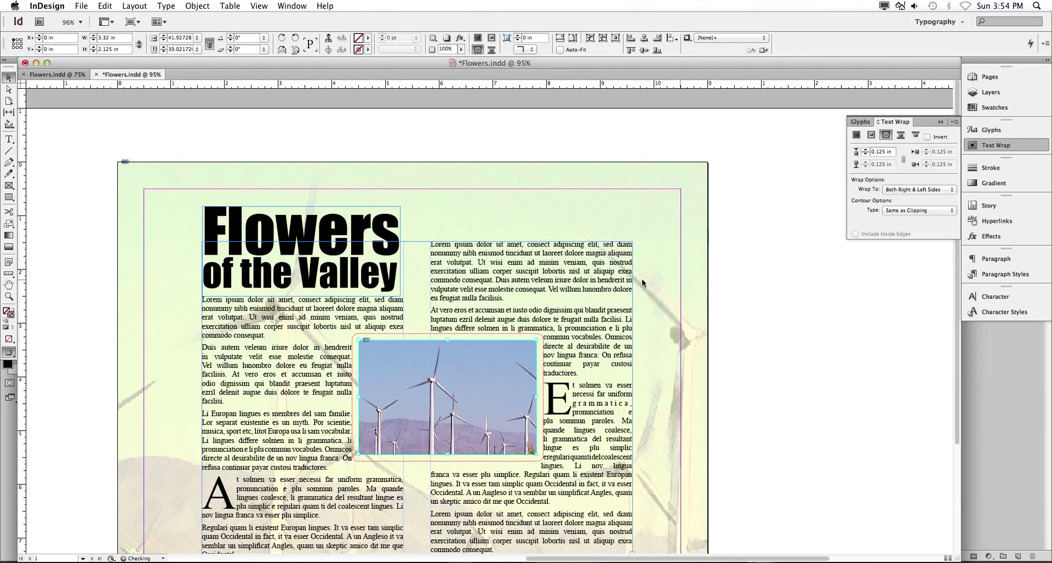
left_click(413, 260)
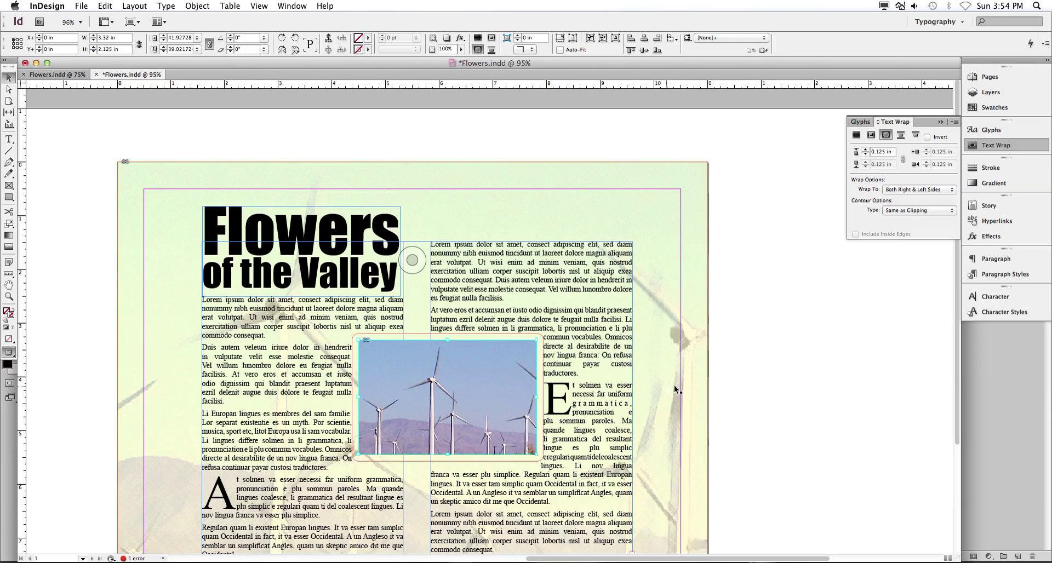
left_click(725, 384)
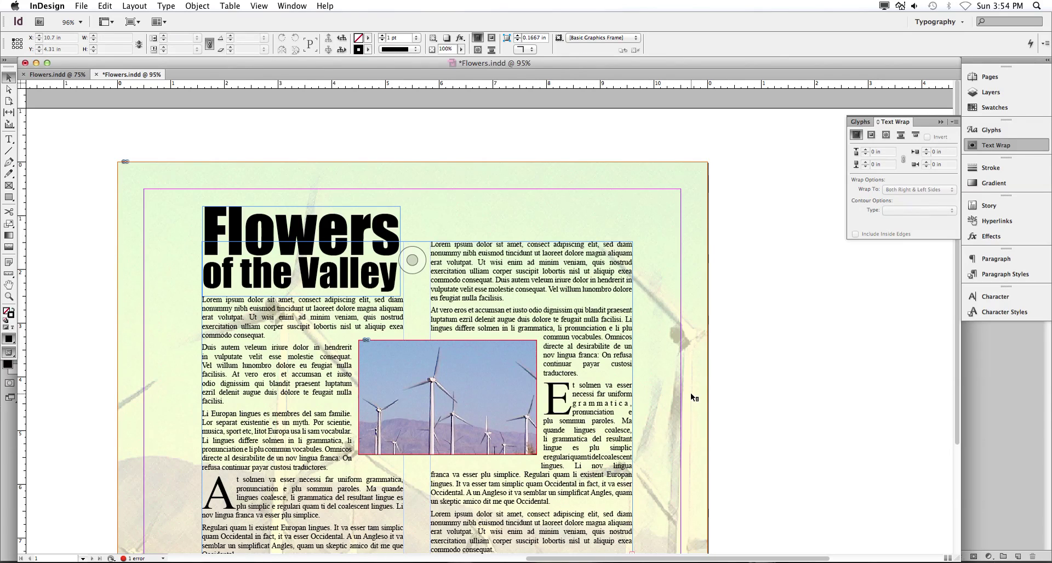
Place Windmills Silhouette.psd over the headline and text columns at about X 3.125 in, Y 1 in.
left_click(81, 5)
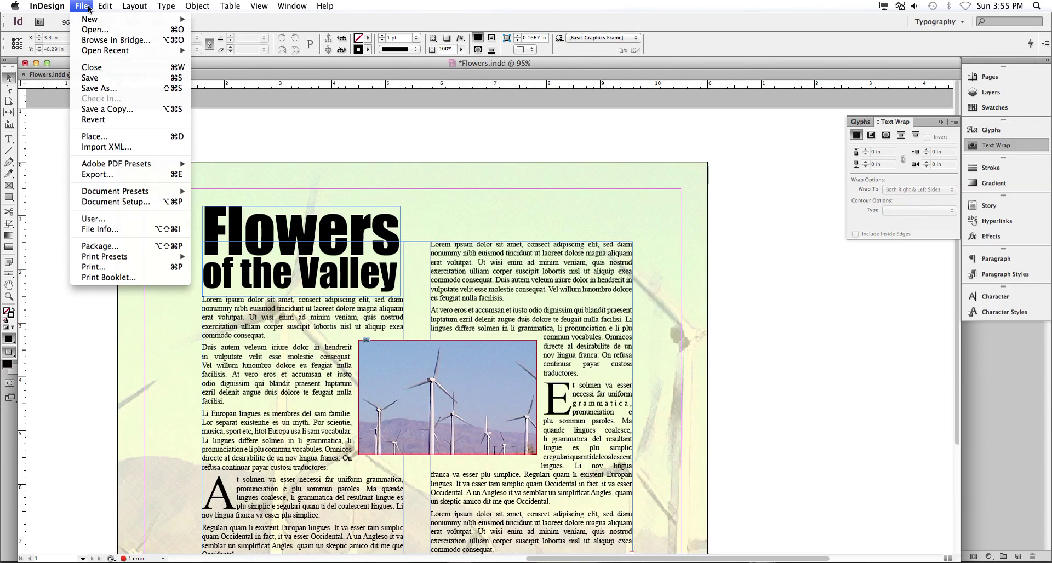
left_click(149, 137)
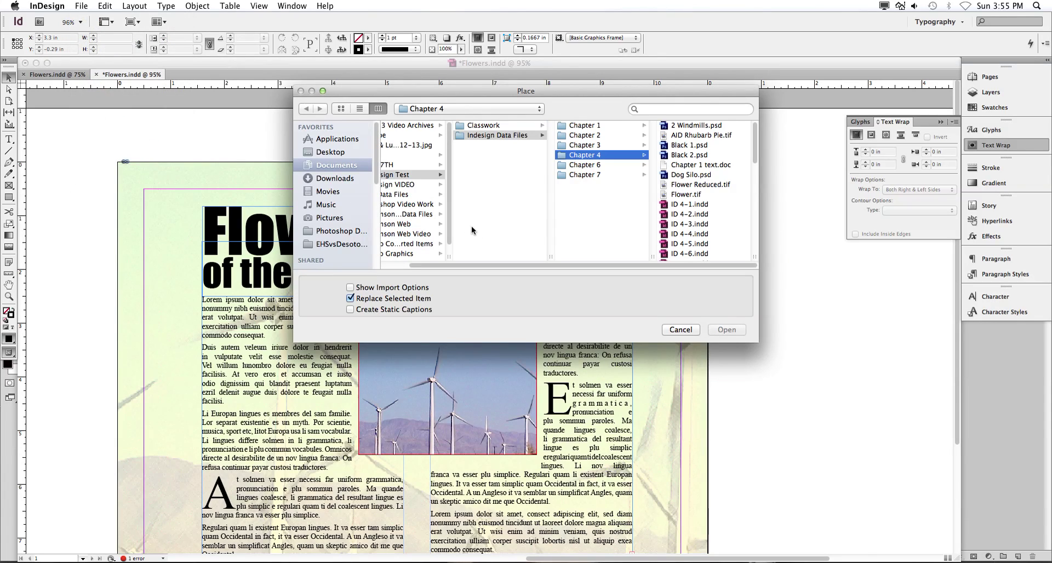
scroll(728, 187, "down", 10)
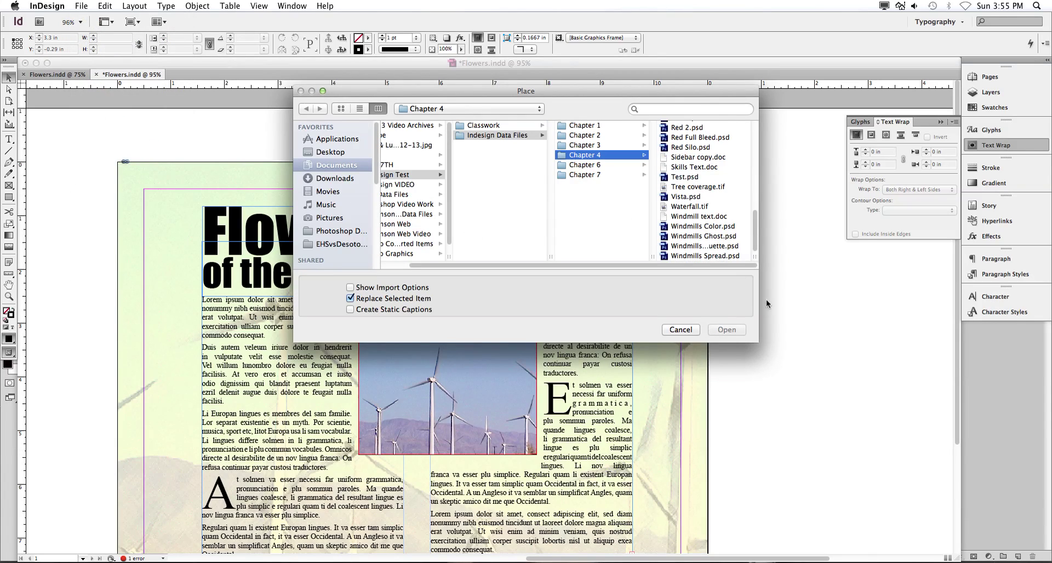
left_click_drag(756, 261, 816, 257)
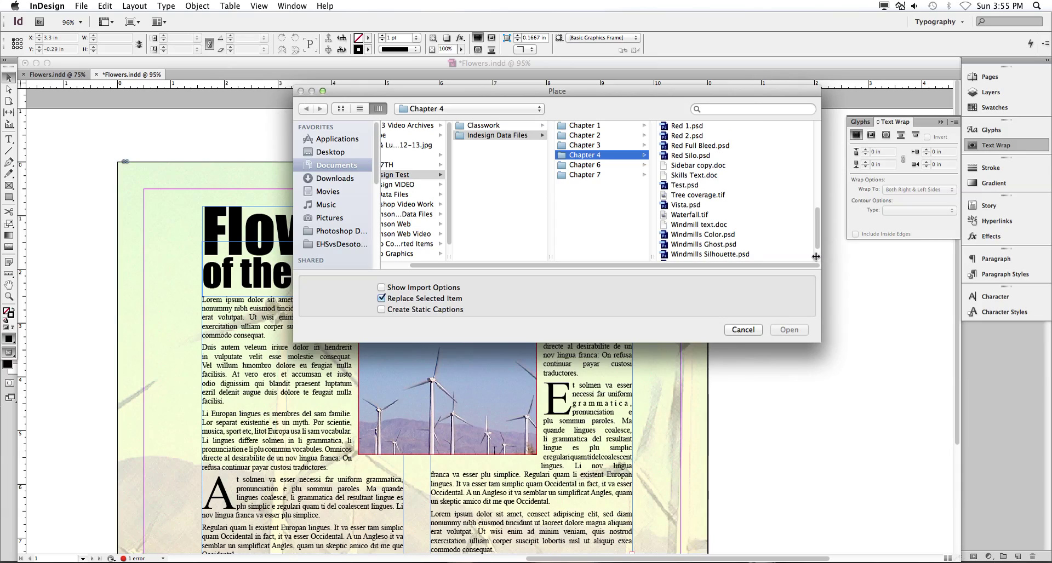
left_click(704, 255)
left_click(789, 330)
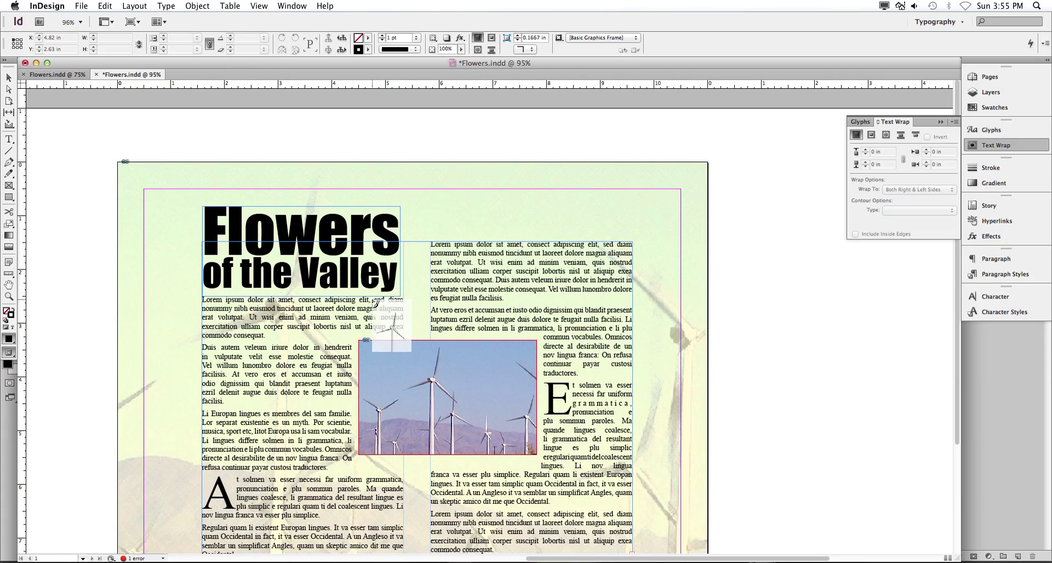
scroll(220, 223, "right", 3)
left_click(209, 215)
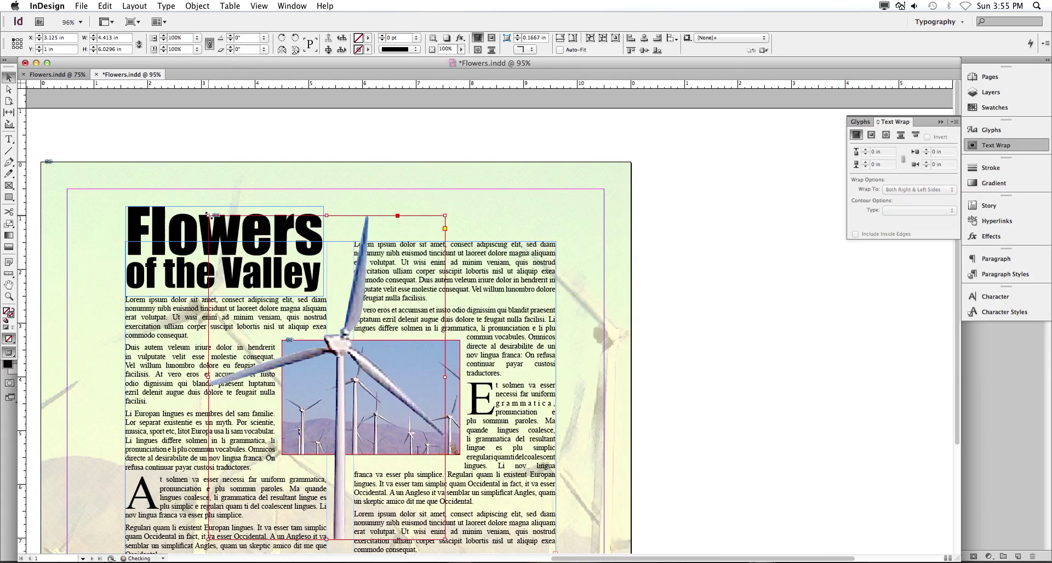
Move the windmill silhouette to the page's lower-left corner, at about X -1.288 in, Y 3.845 in.
scroll(202, 289, "left", 5)
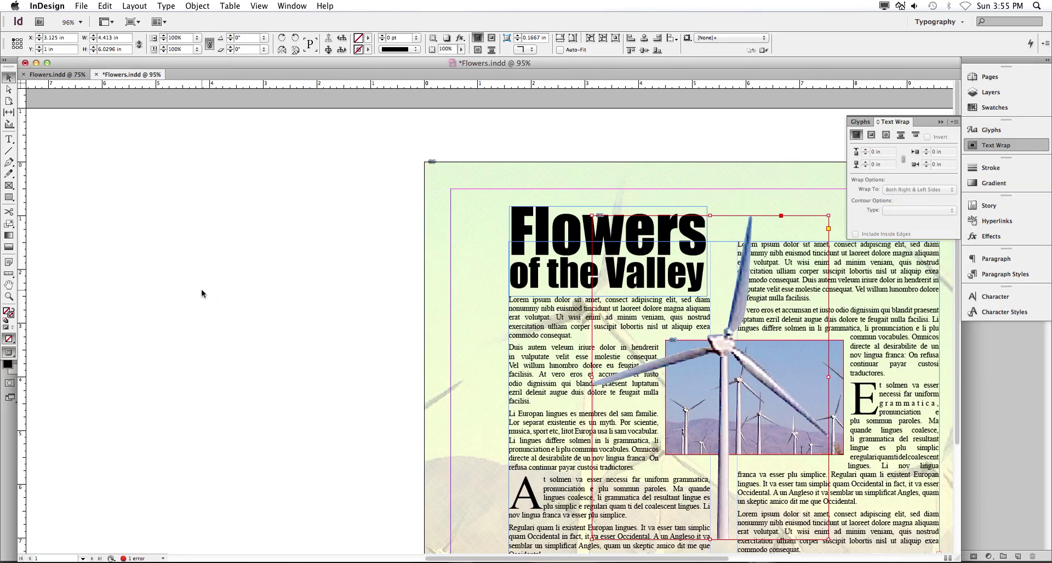
scroll(202, 288, "down", 1)
scroll(202, 289, "down", 1)
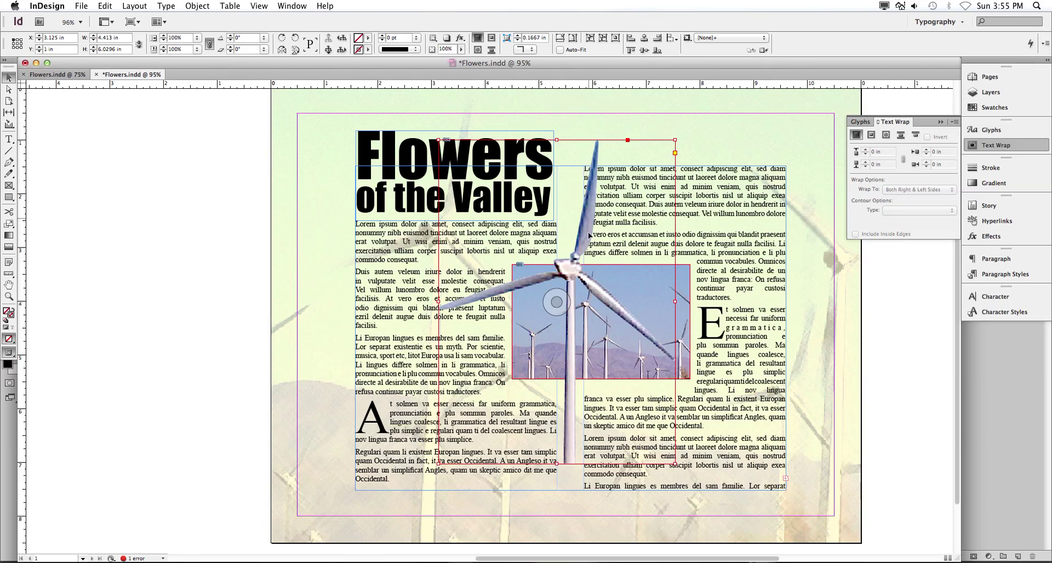
left_click_drag(582, 243, 338, 411)
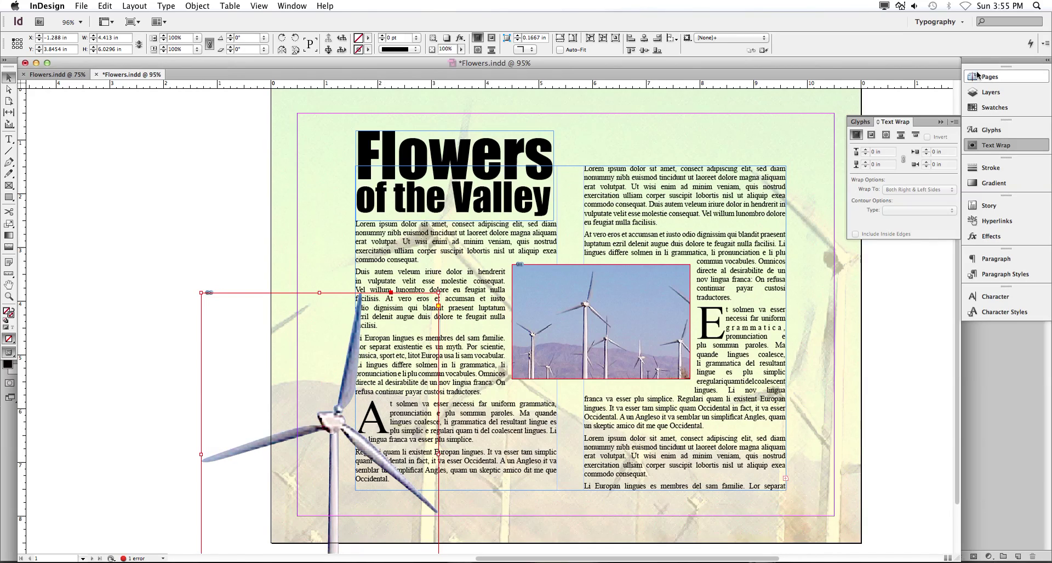
Apply a text wrap around the object shape to the windmill silhouette and wrap the text to the Right Side only.
left_click(887, 135)
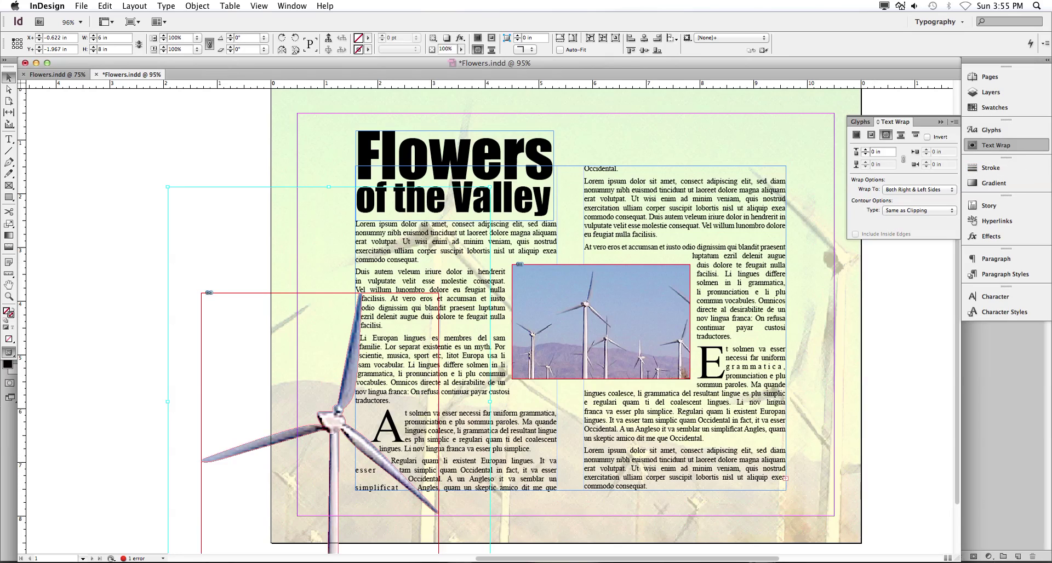
left_click(931, 190)
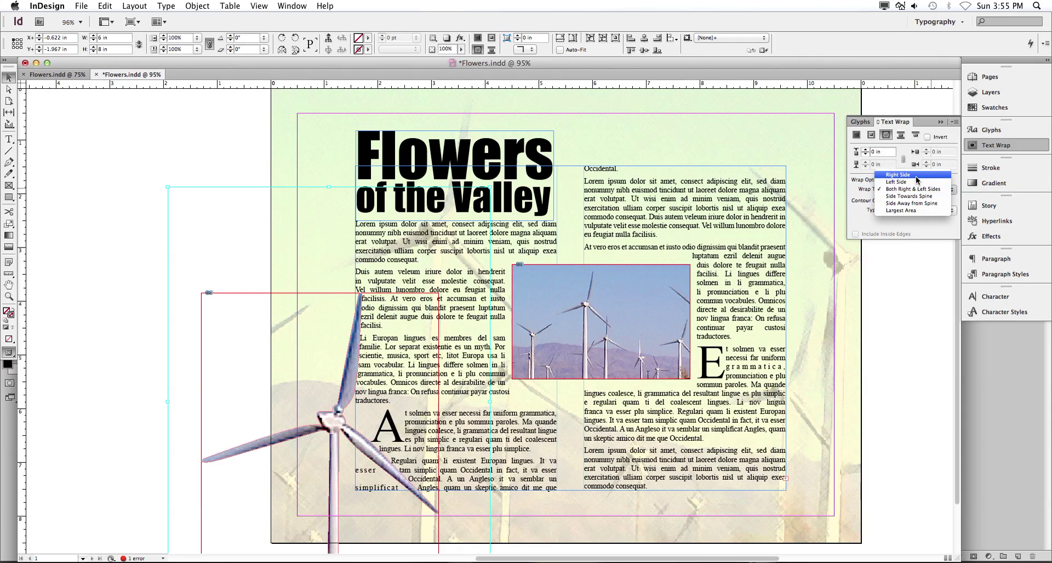
left_click(917, 181)
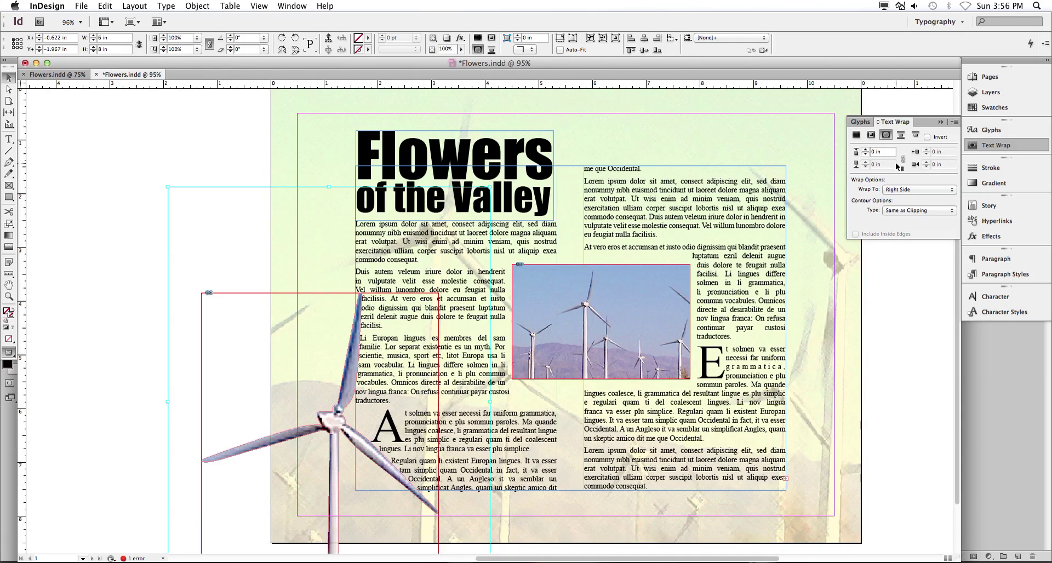
Set the windmill silhouette's text wrap offset to 0.125 in and deselect the image.
left_click(877, 151)
type(".125")
key("Return")
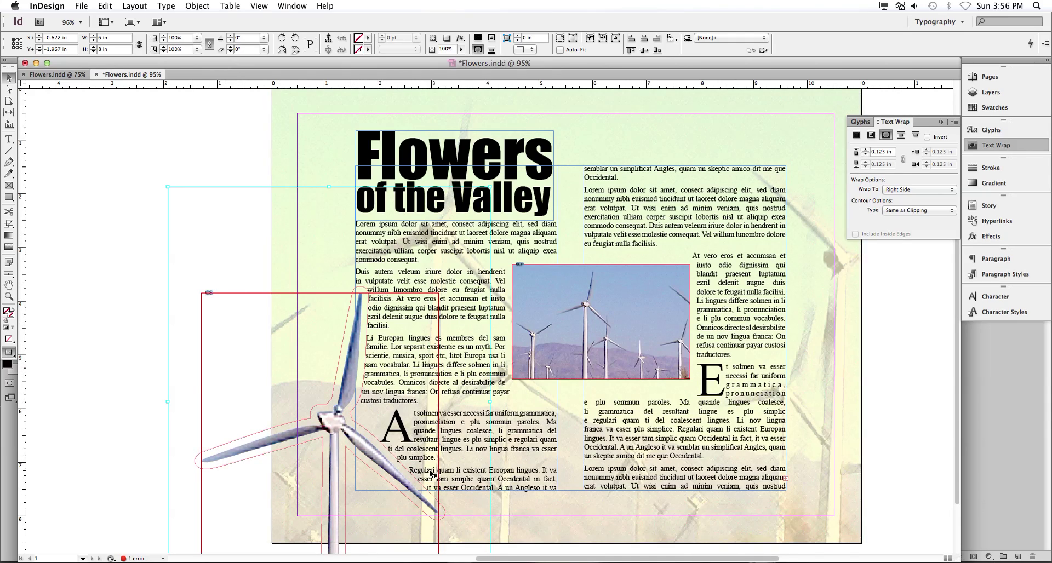
left_click(133, 373)
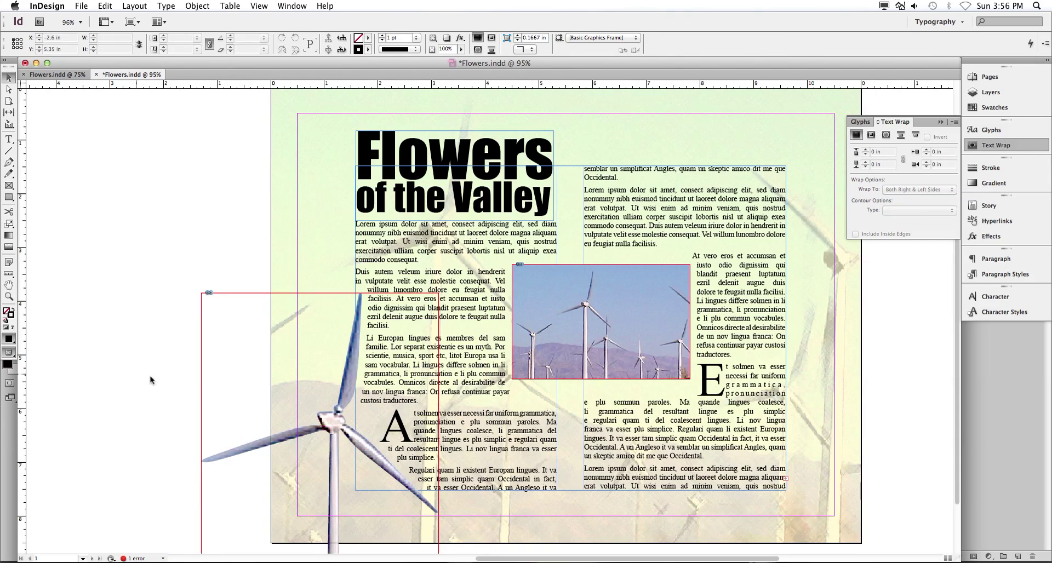
Crop the left side of the windmill silhouette's frame to the page's left edge.
scroll(164, 382, "down", 3)
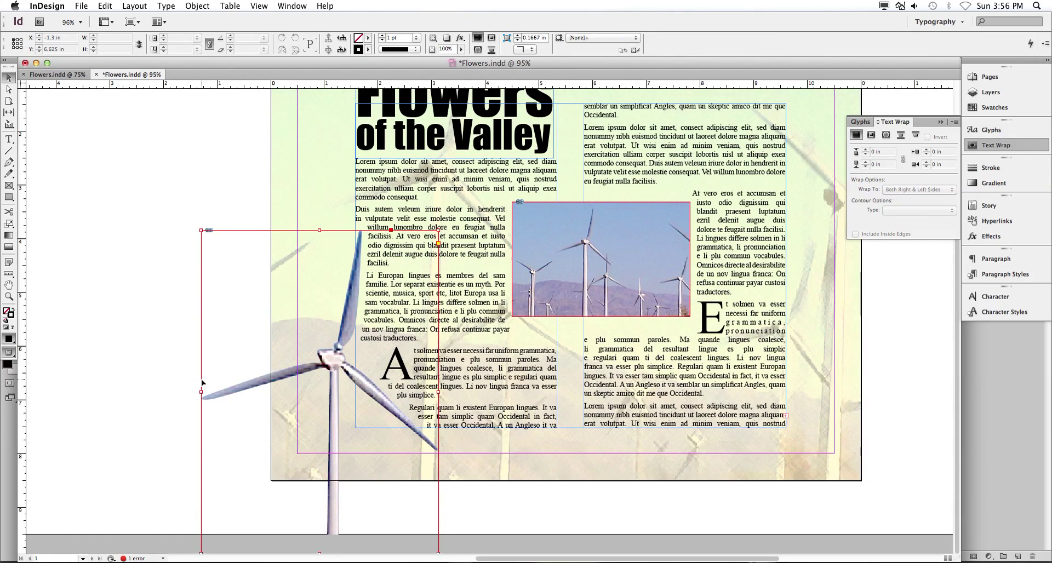
left_click(219, 395)
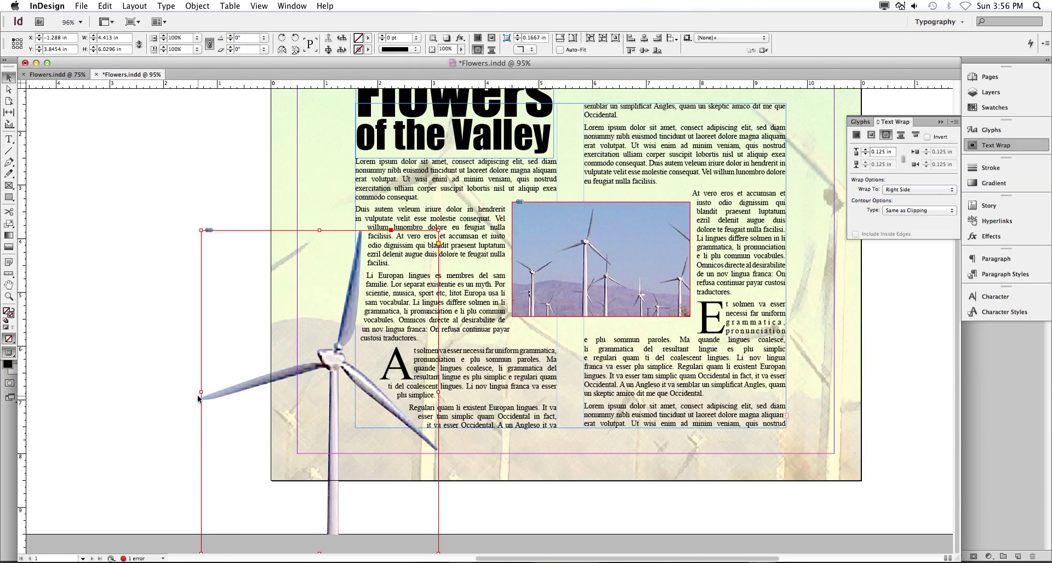
left_click_drag(201, 392, 271, 391)
left_click(245, 414)
scroll(245, 409, "up", 5)
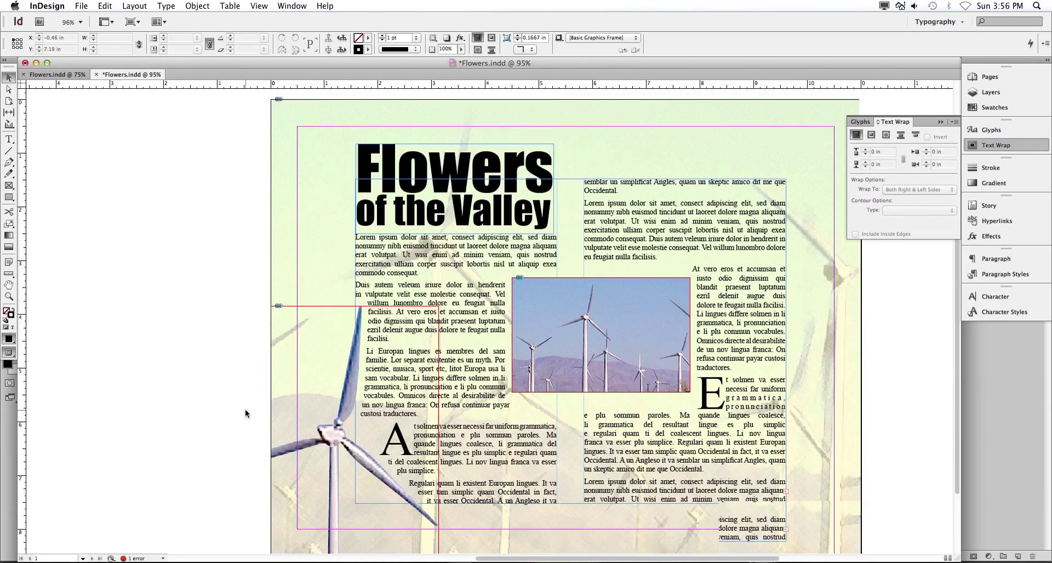
Crop the bottom of the windmill silhouette's frame to the page's bottom edge, leaving a height of about 4.65 in.
scroll(245, 410, "down", 5)
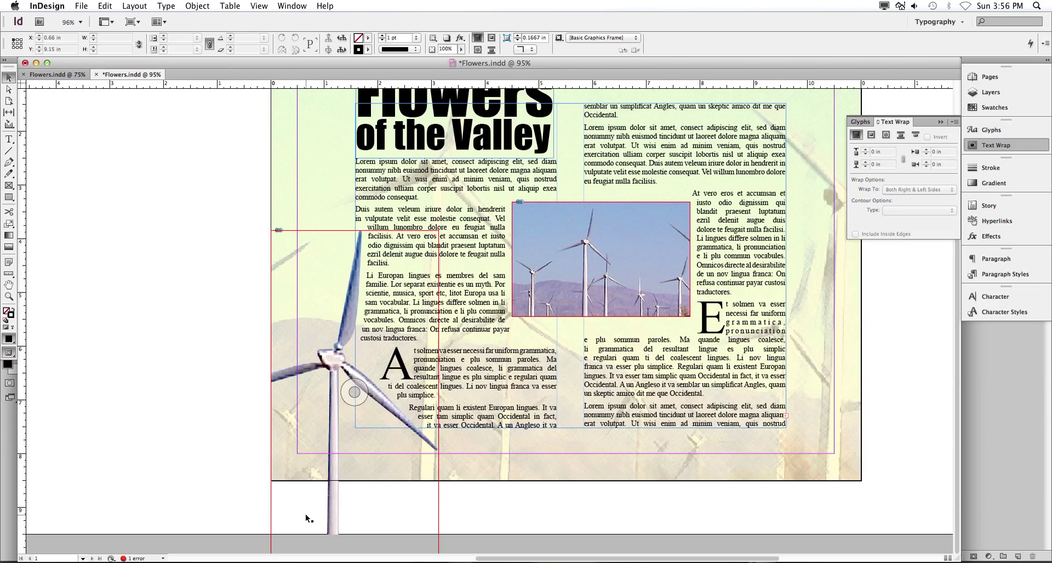
key("super+minus")
key("super+minus")
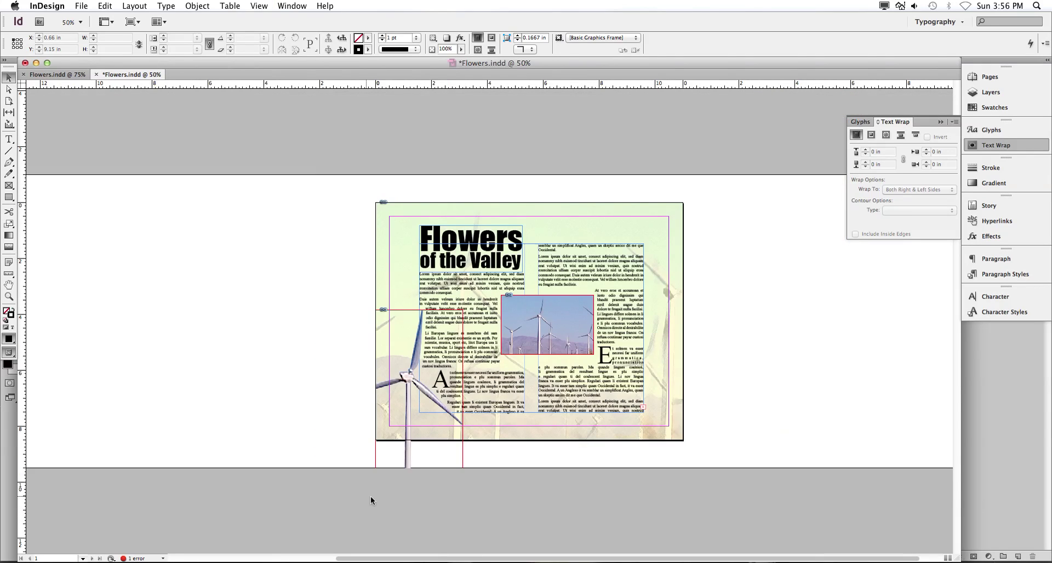
left_click(434, 470)
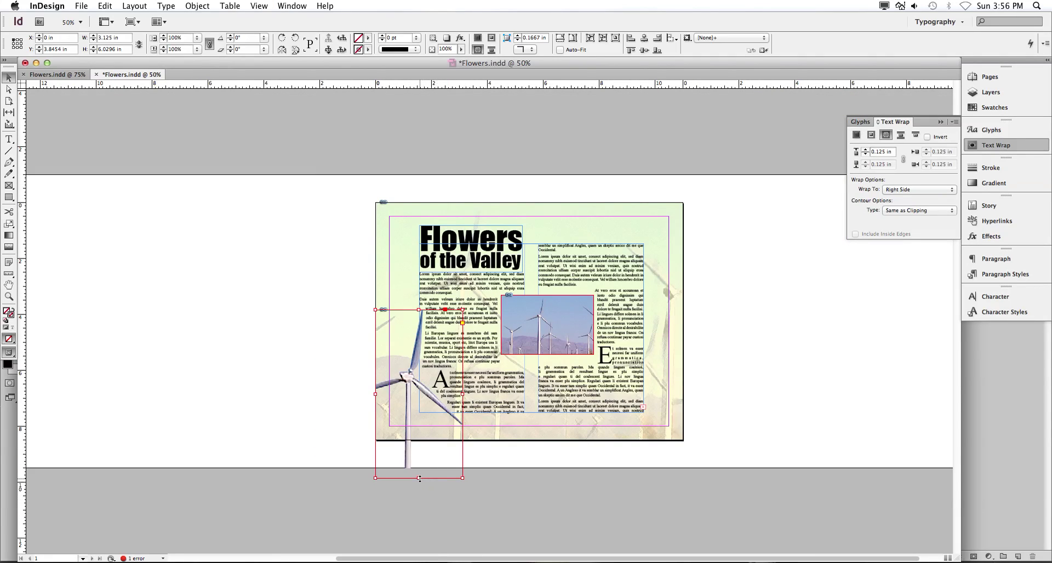
left_click_drag(420, 479, 421, 440)
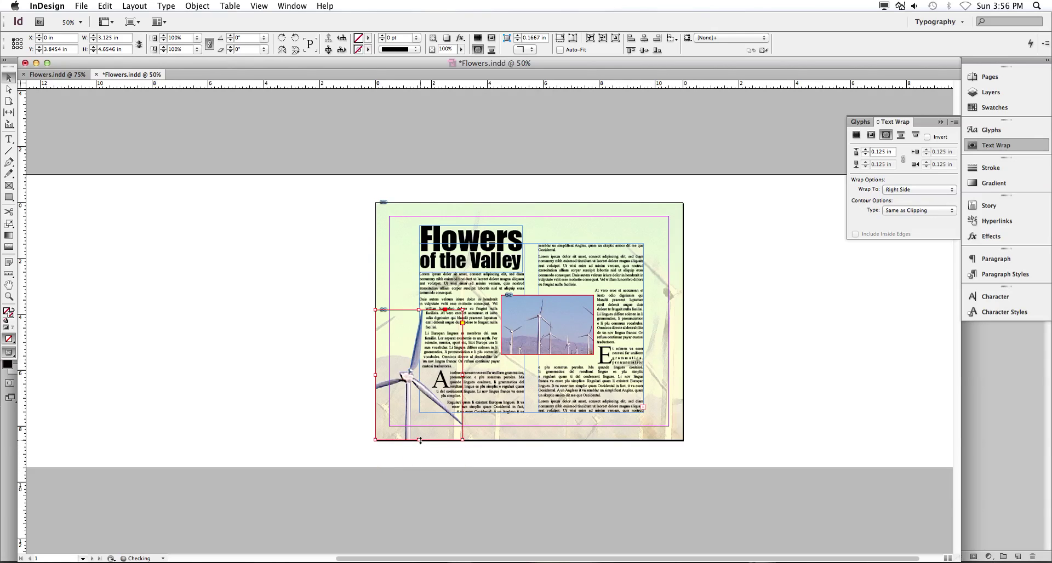
key("super+equal")
key("super+equal")
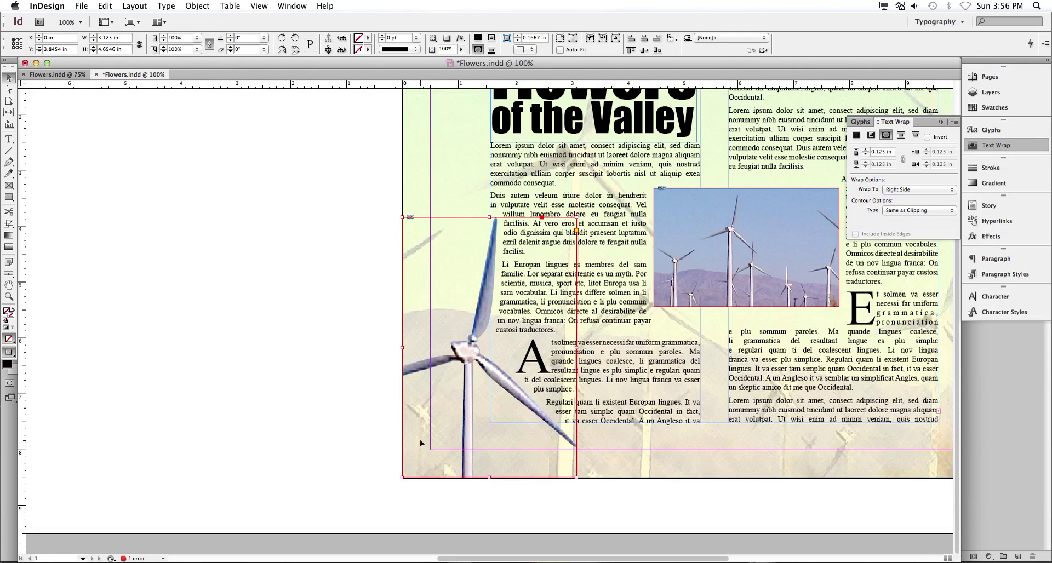
Deselect the silhouette, save the layout, and compare it with the other open Flowers.indd document.
scroll(431, 431, "right", 10)
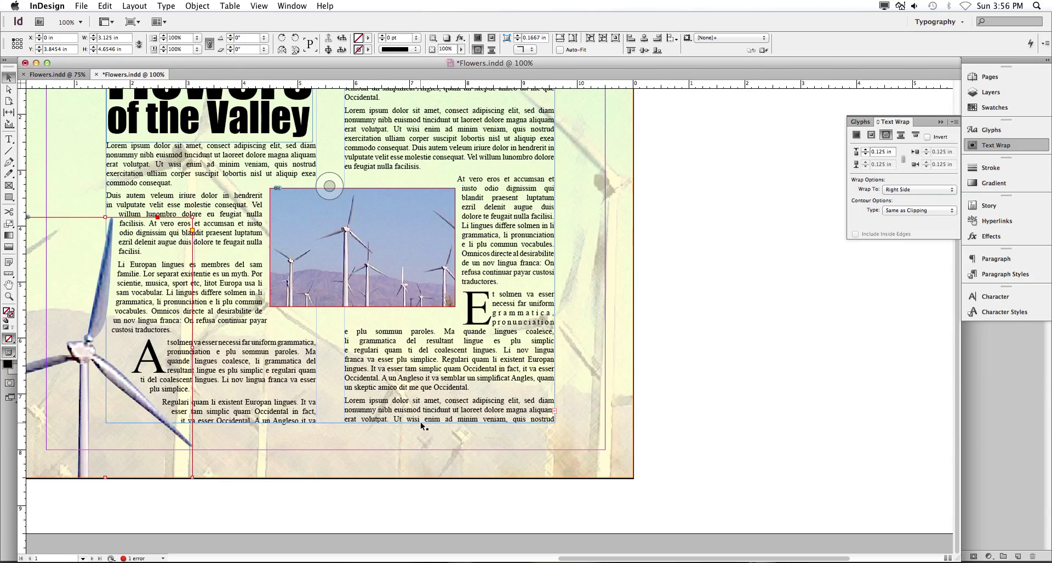
scroll(420, 422, "left", 6)
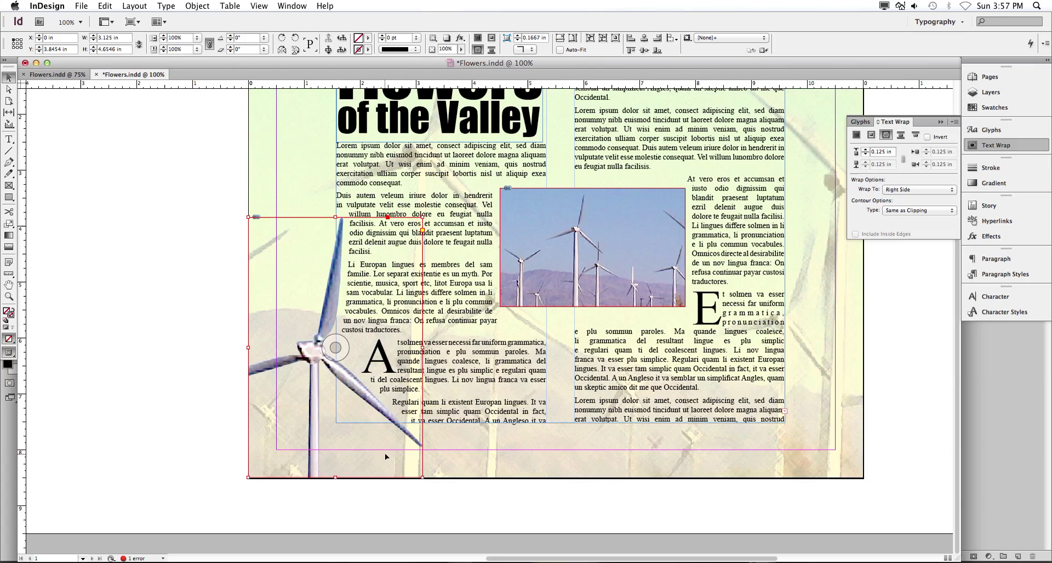
left_click(174, 310)
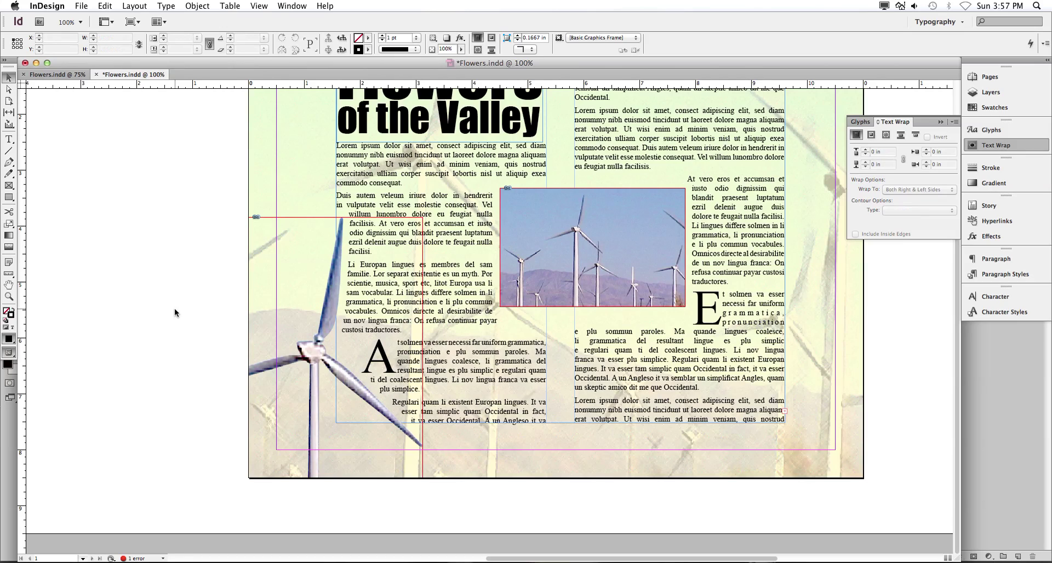
key("super+s")
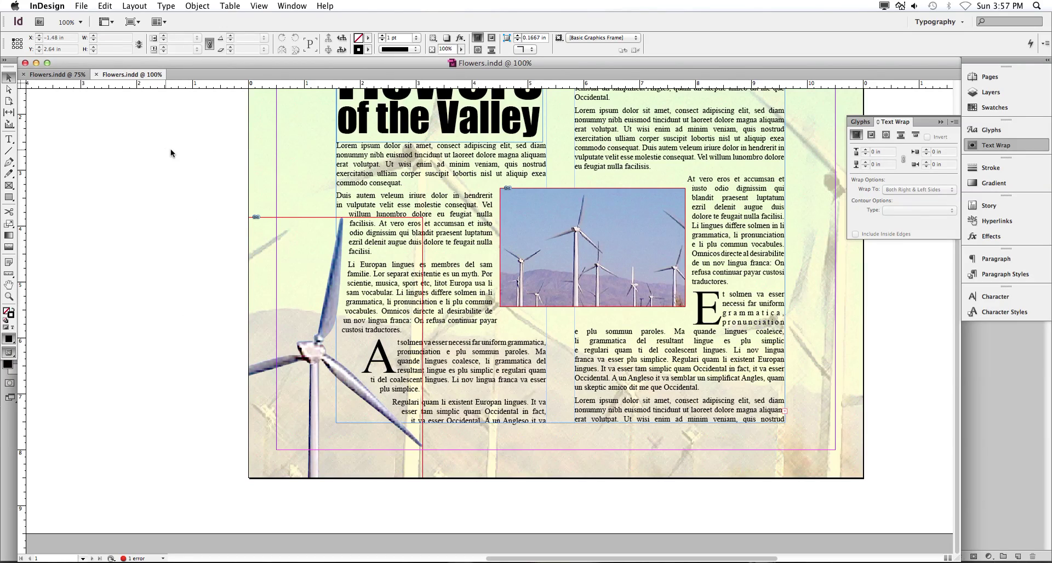
left_click(58, 74)
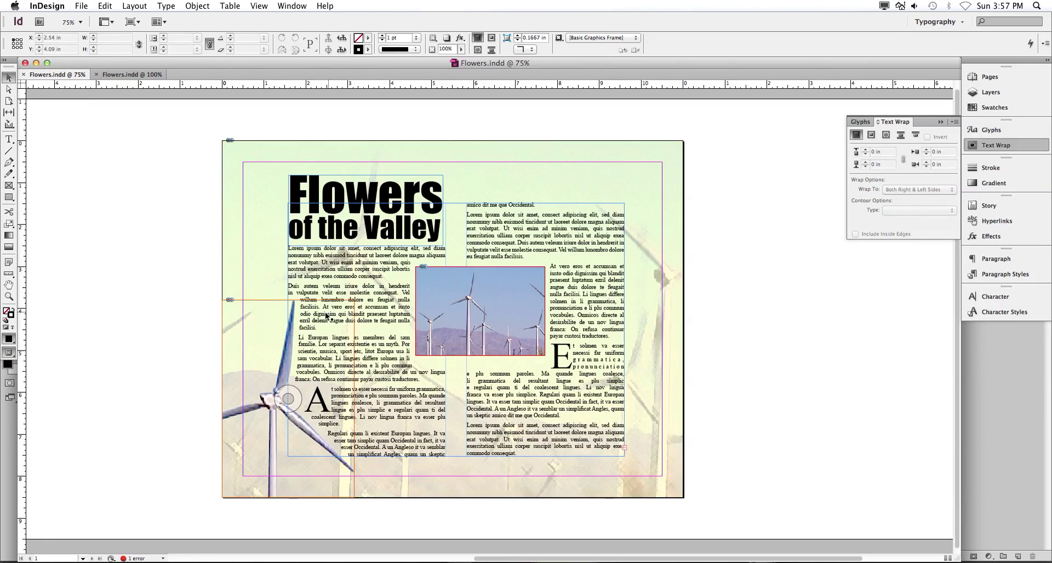
left_click(153, 75)
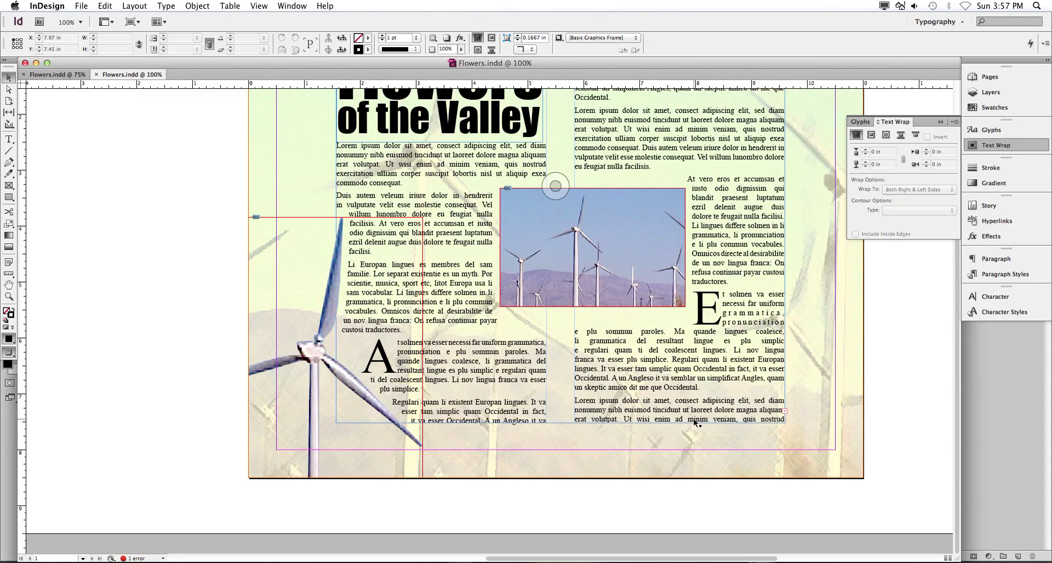